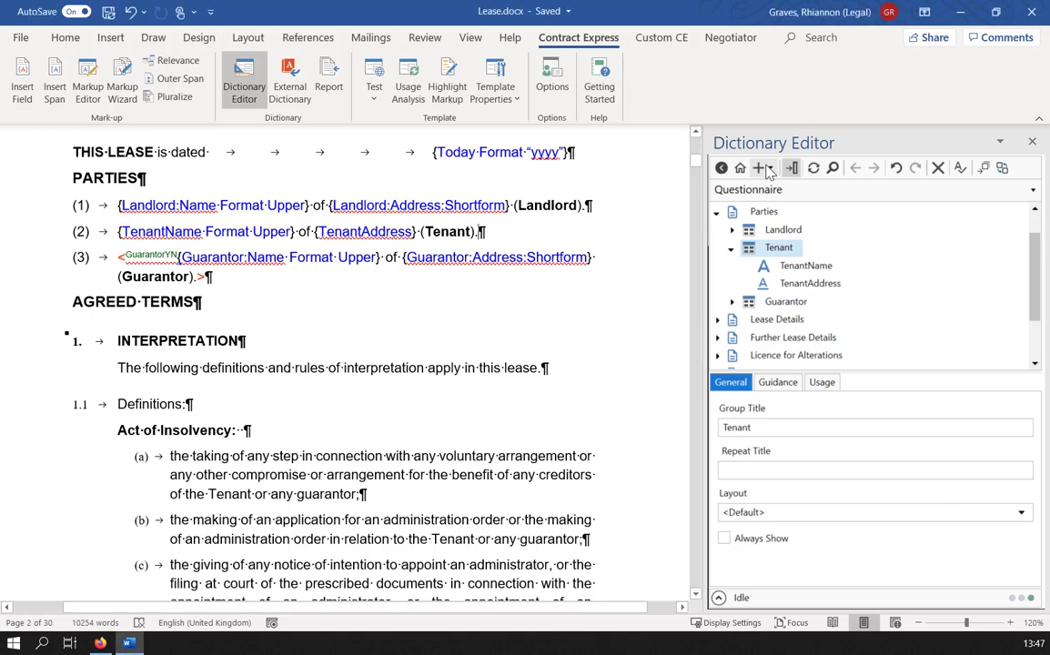
- Add a whole-number variable TenantCount to the Tenant group with the question "How many Tenants are there?"
left_click(768, 170)
left_click(705, 226)
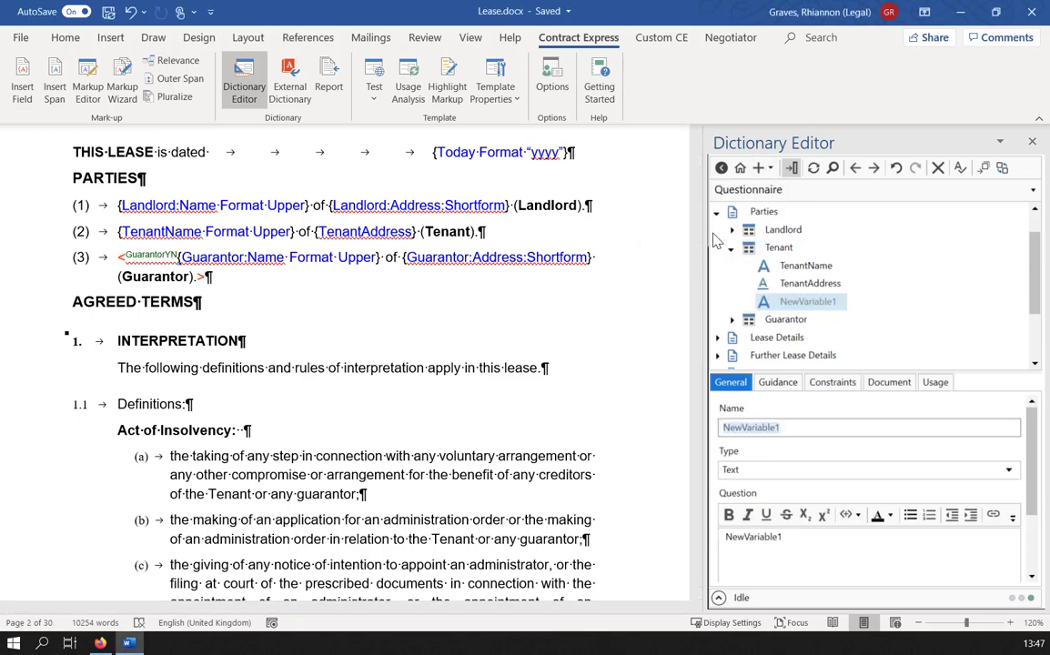
type("TenantCount")
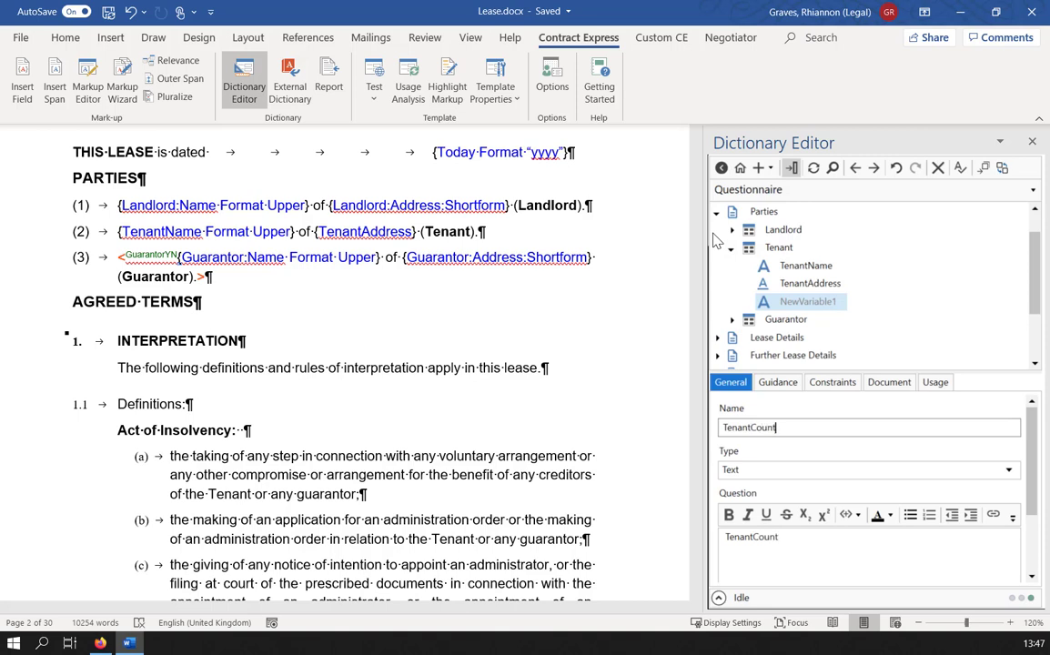
key("Tab")
key("Tab")
type("How ma")
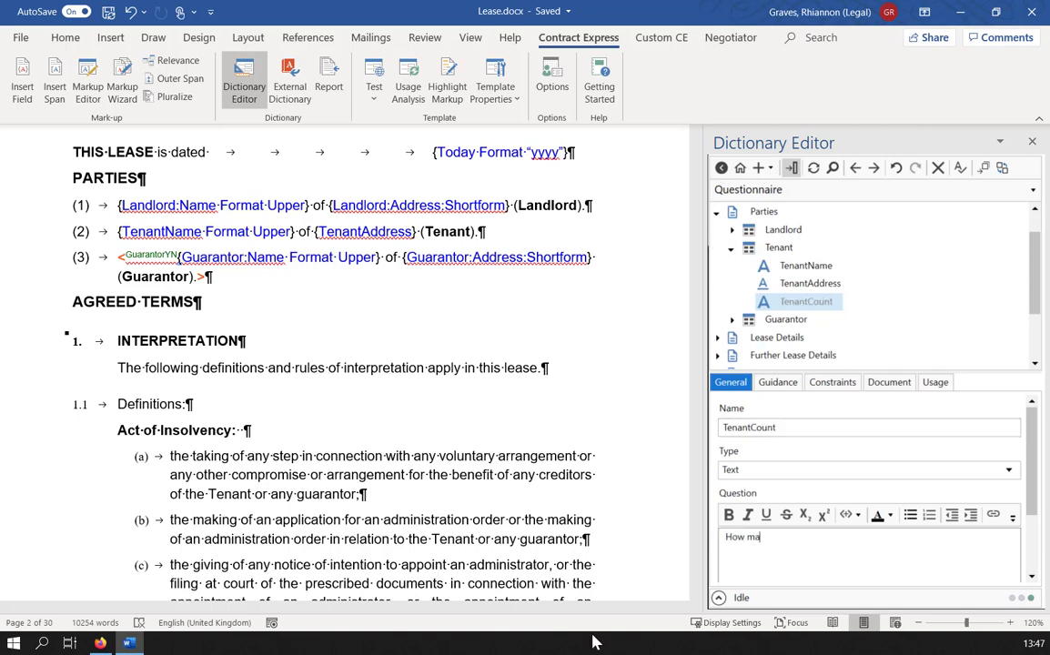
type("ny Tenants are there?")
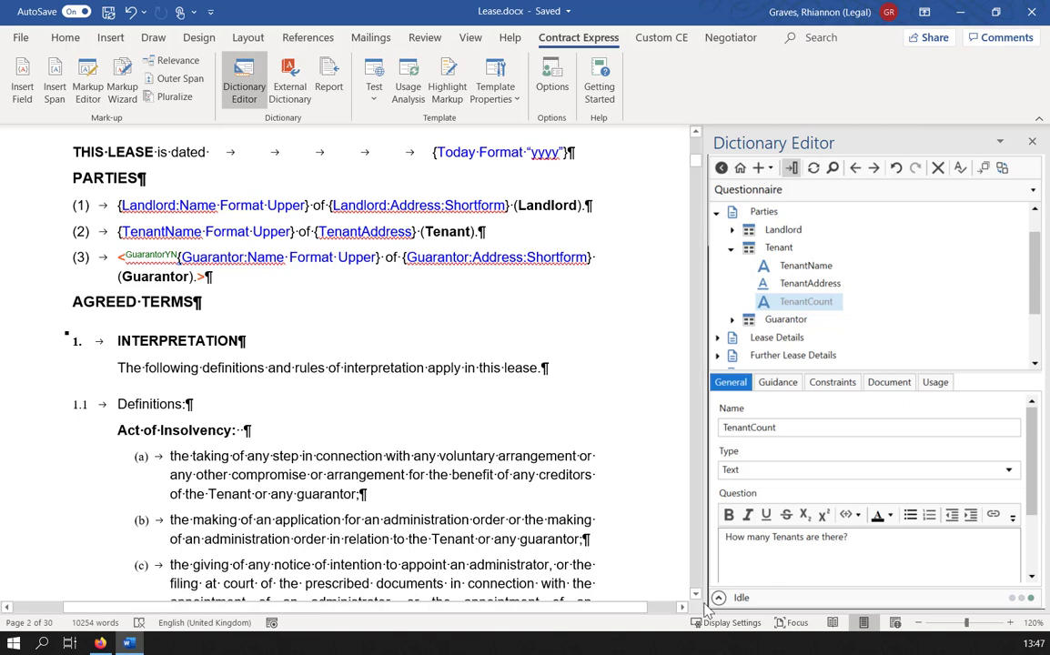
left_click(786, 469)
left_click(770, 563)
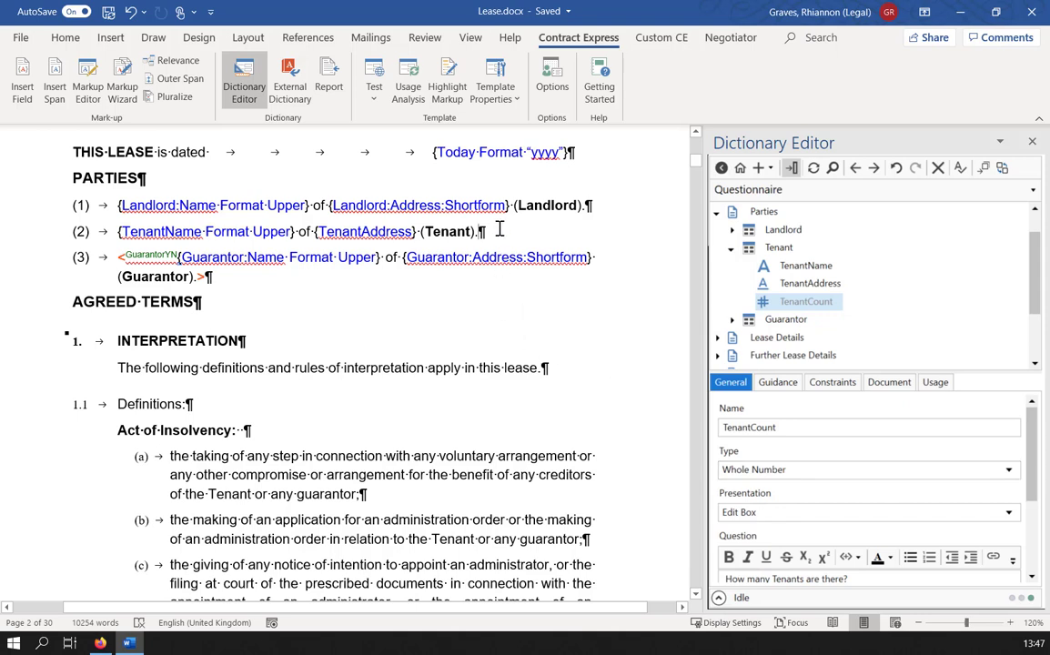
- Wrap the whole tenant entry under PARTIES in a span with the business rule "repeat TenantCount"
left_click_drag(482, 232, 118, 232)
left_click(53, 108)
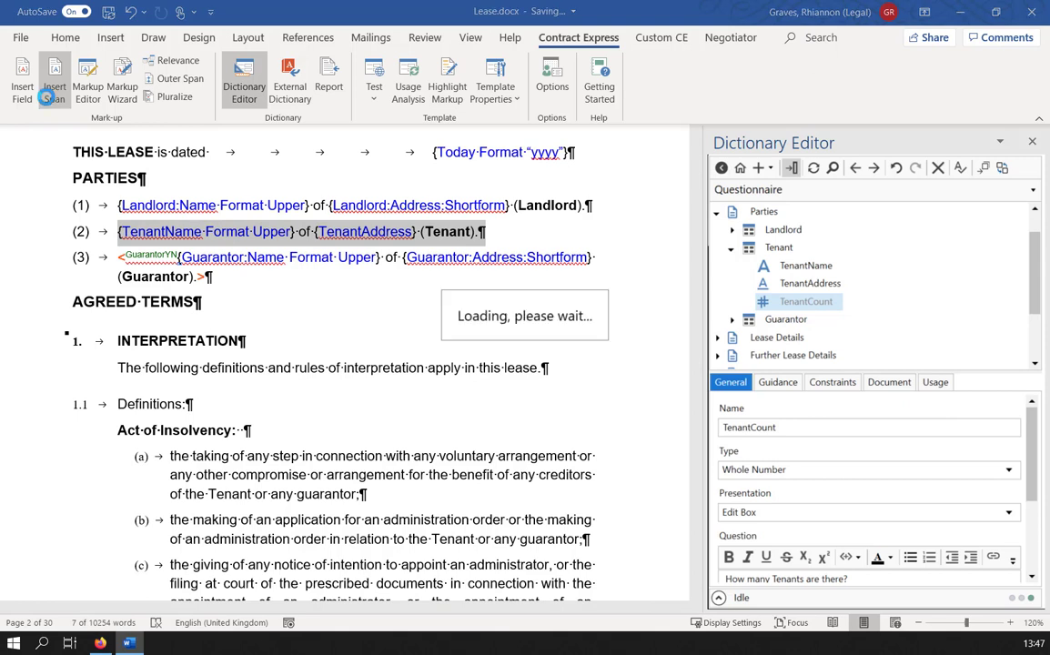
left_click(718, 287)
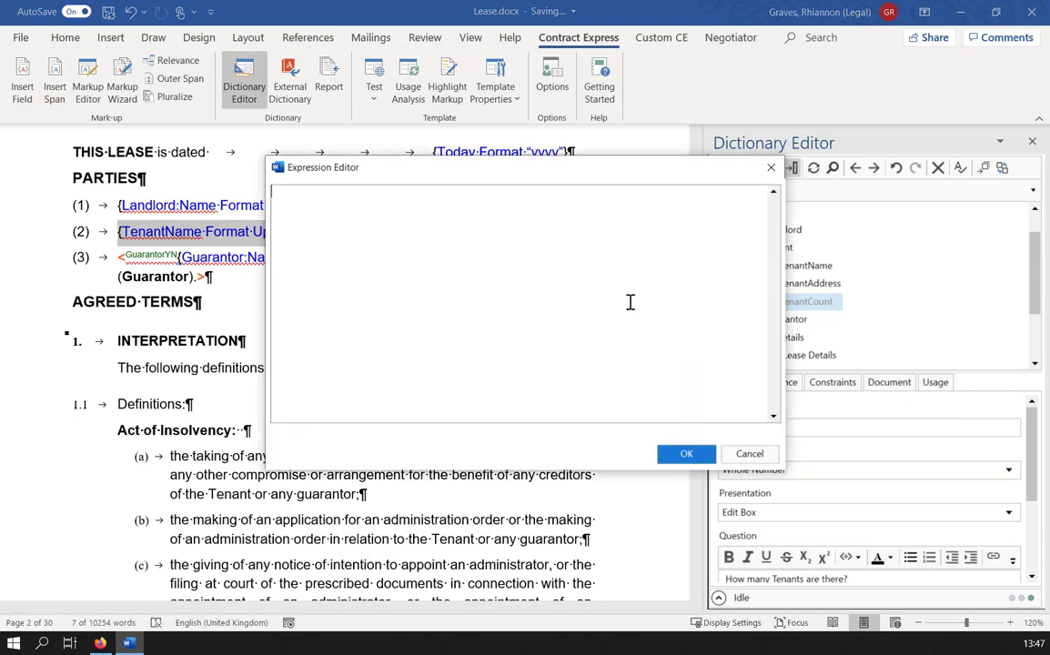
scroll(624, 309, "up", 5)
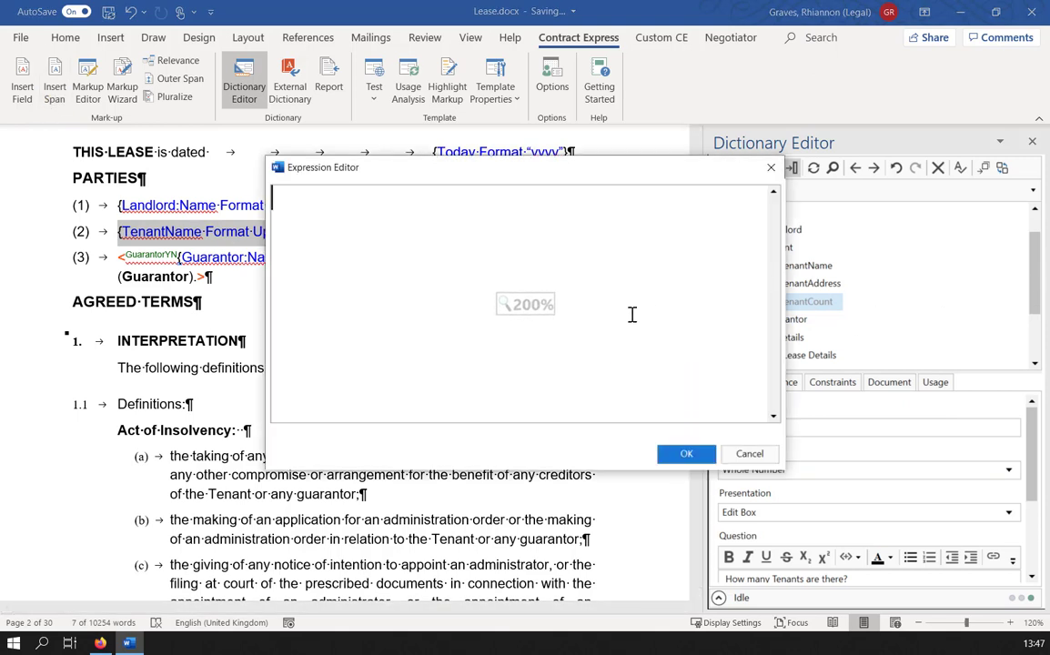
type("repeat ")
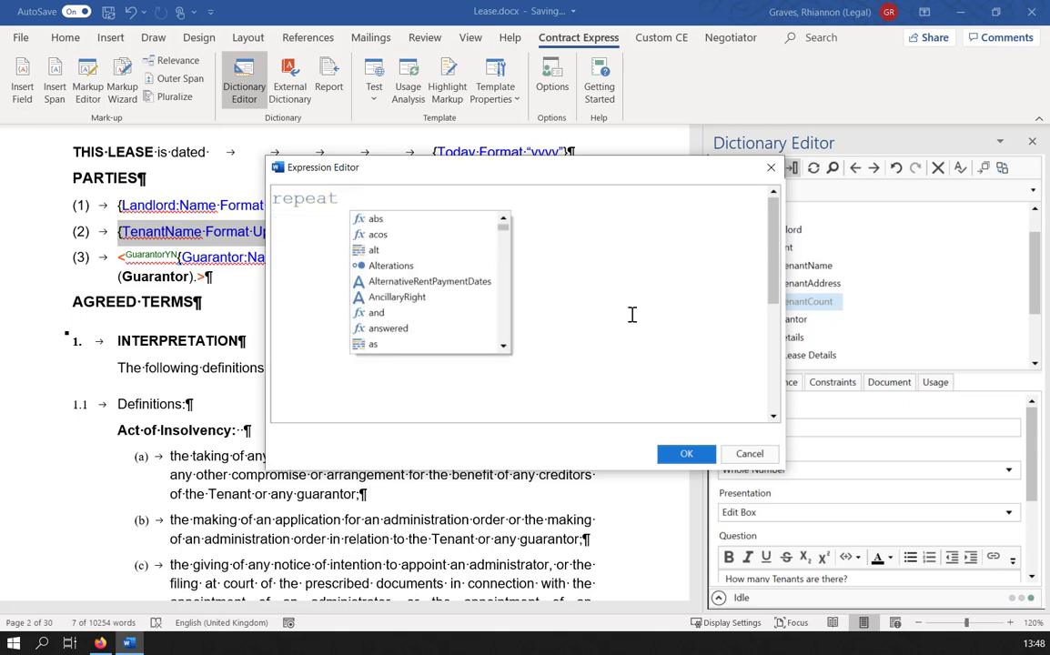
type("TenantCoun")
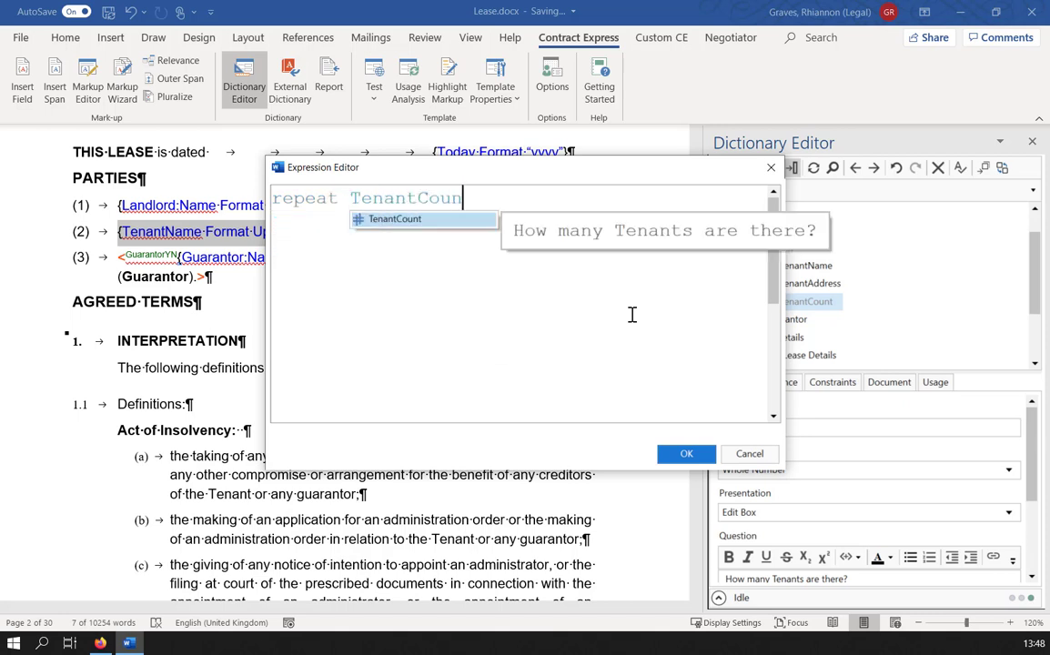
type("t")
key("Escape")
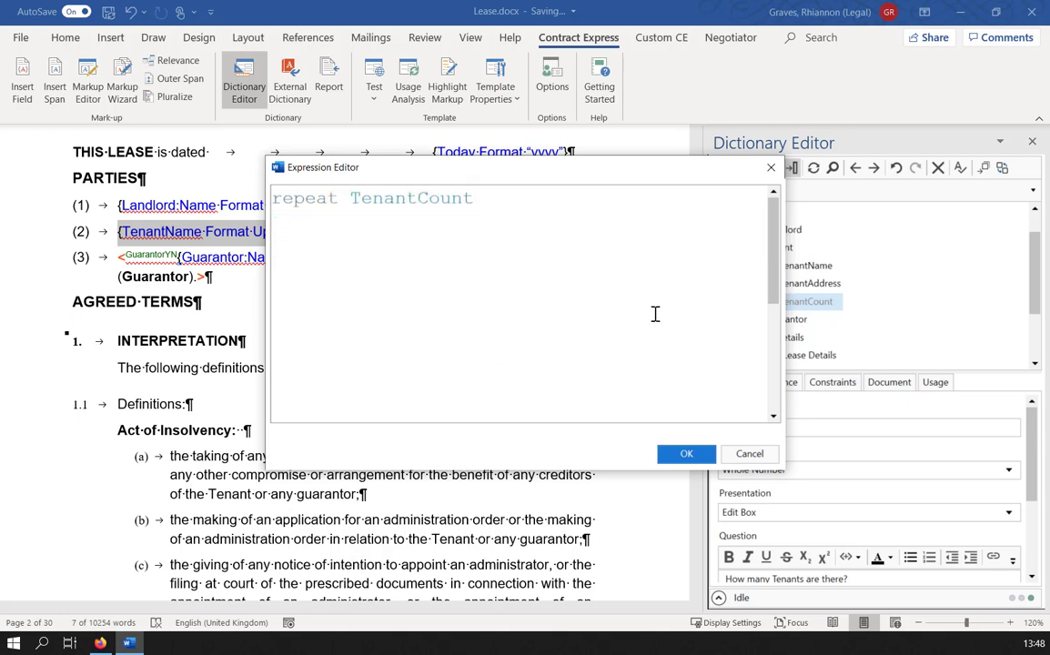
left_click(693, 451)
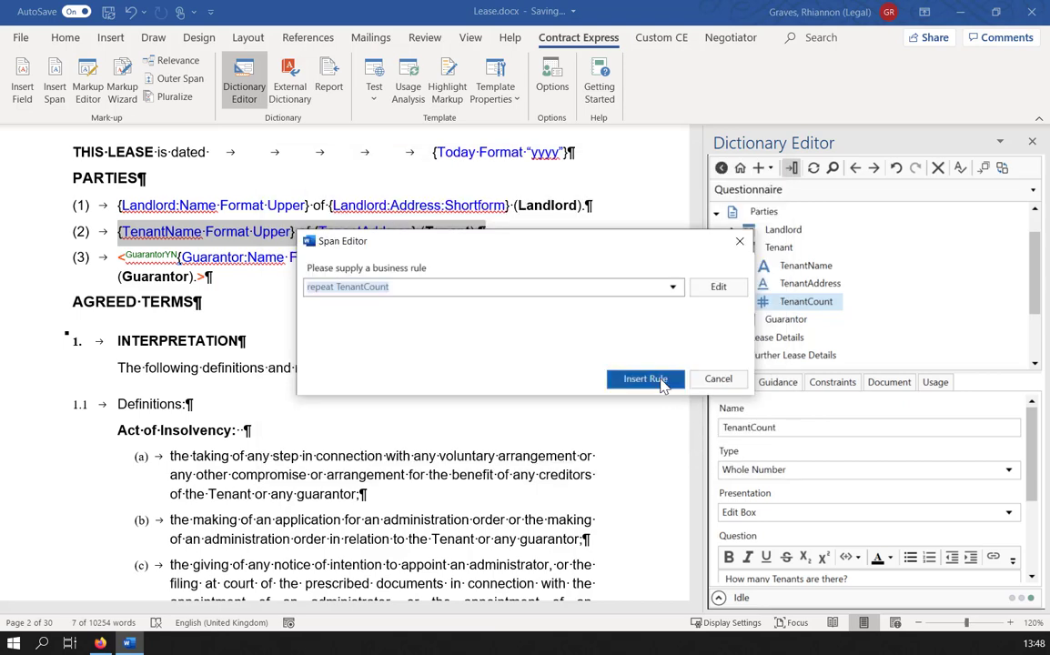
left_click(665, 380)
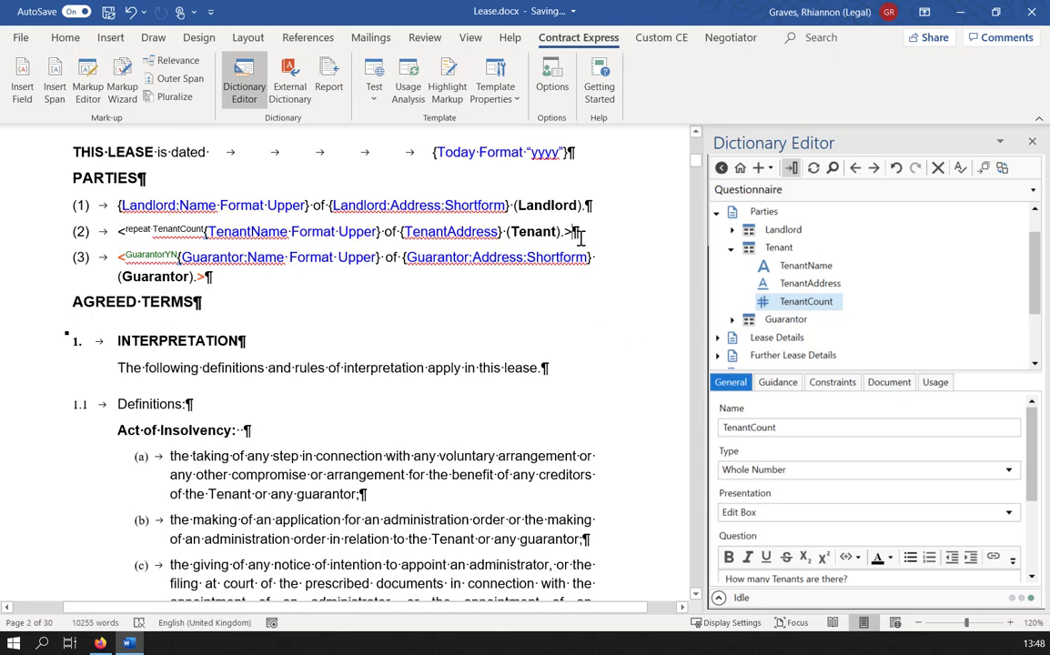
left_click_drag(578, 232, 120, 245)
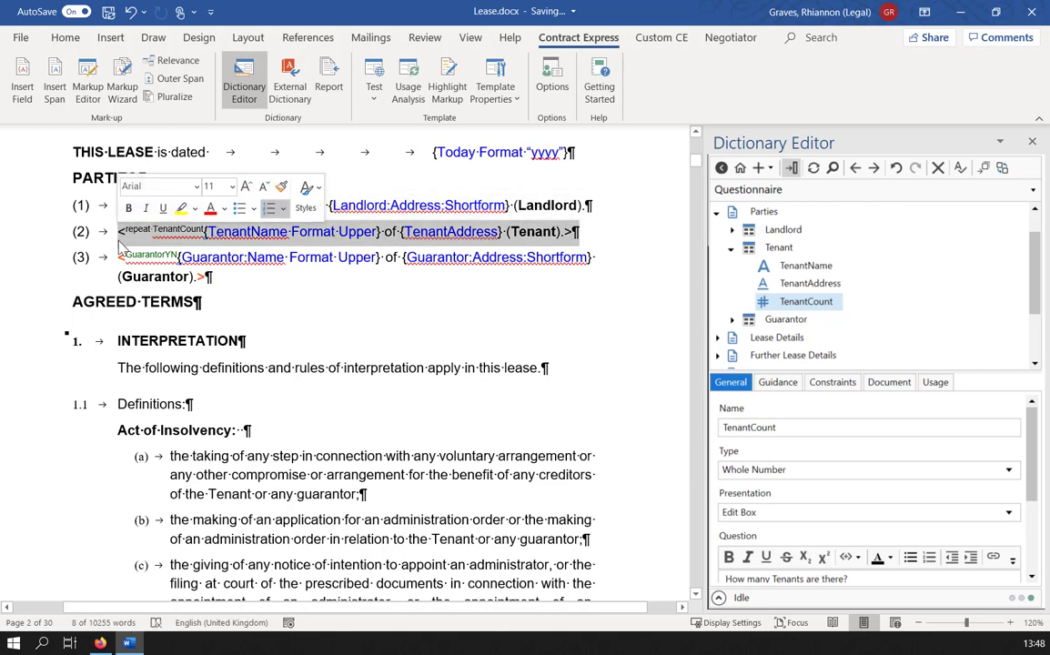
left_click(634, 348)
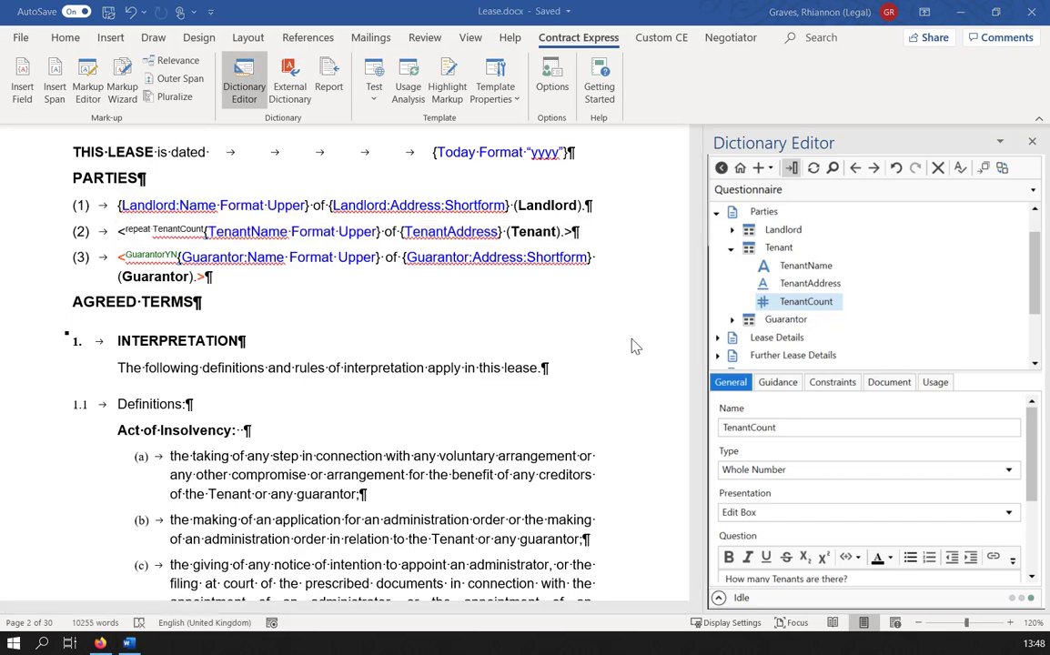
- Run Usage Analysis, expand its message list for review, and move TenantCount above TenantName in the Tenant group
left_click(412, 88)
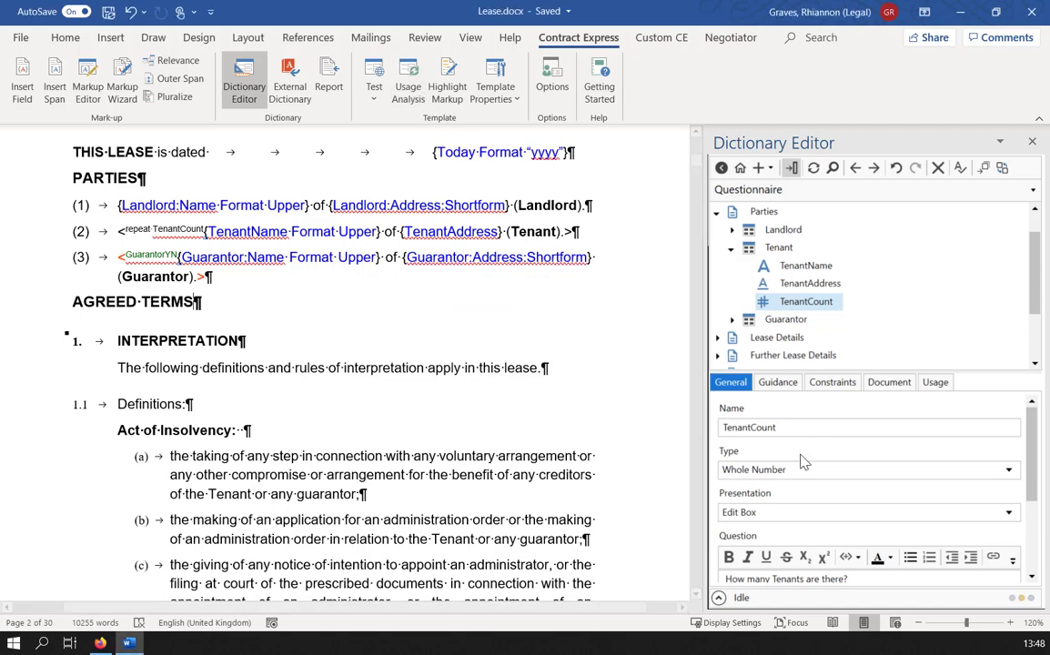
left_click(718, 598)
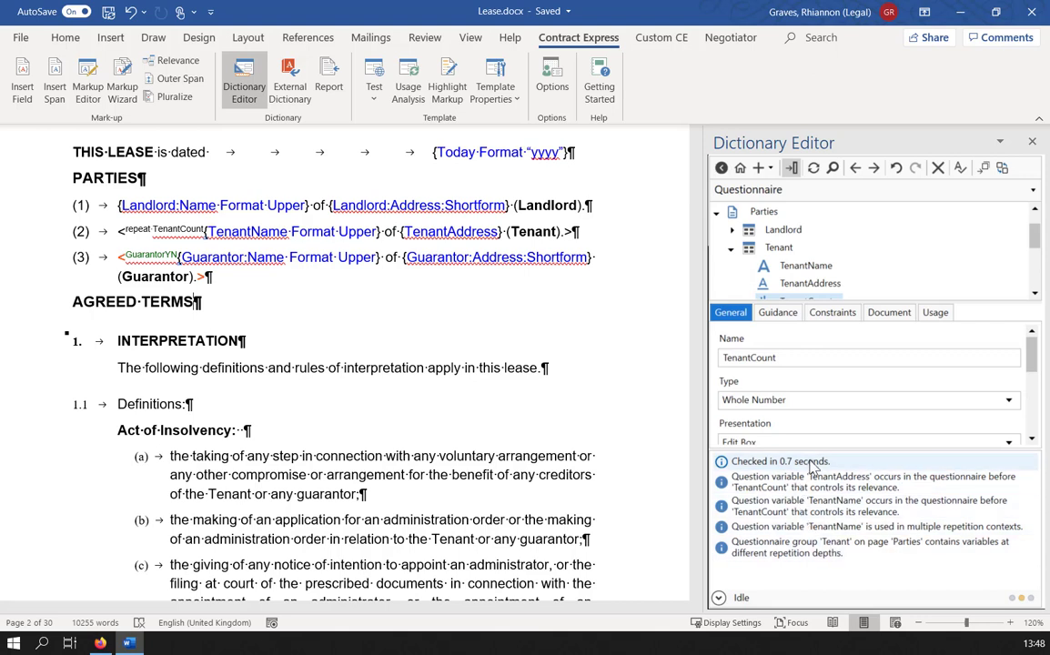
left_click_drag(819, 305, 766, 395)
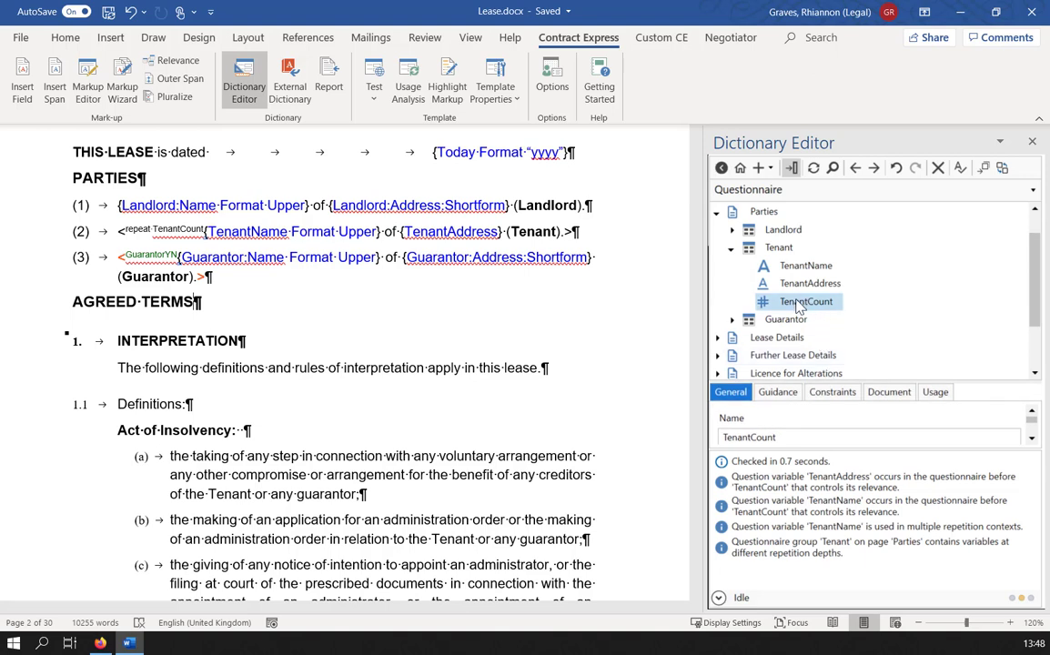
left_click_drag(800, 305, 799, 266)
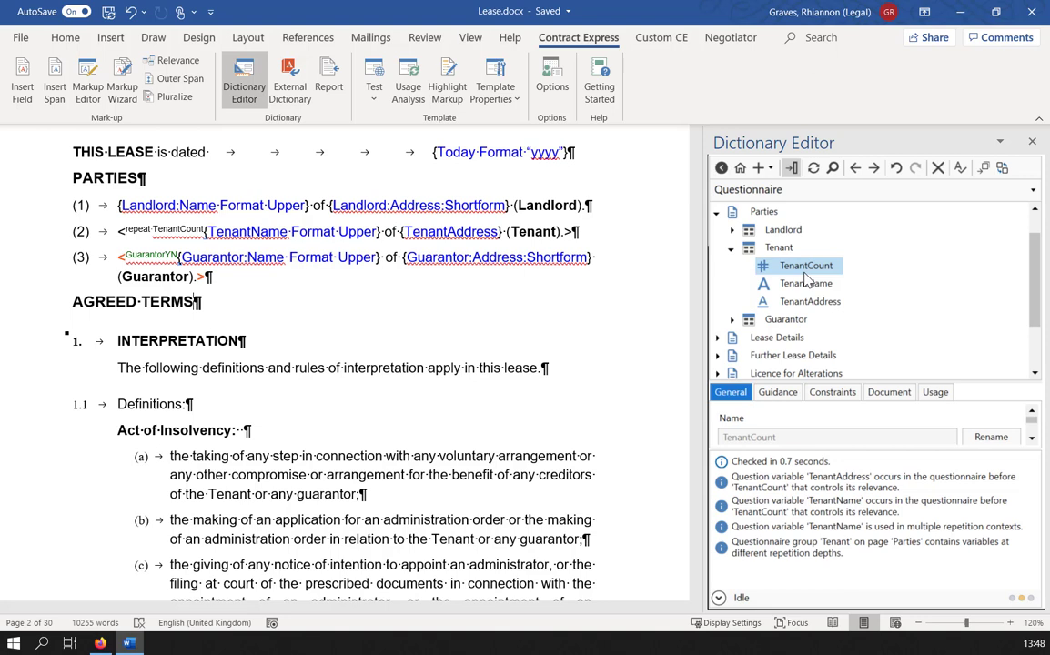
- Add a separate Tenant group before the existing one, place only TenantCount in it, and rerun Usage Analysis
left_click(777, 247)
left_click(761, 167)
left_click(693, 205)
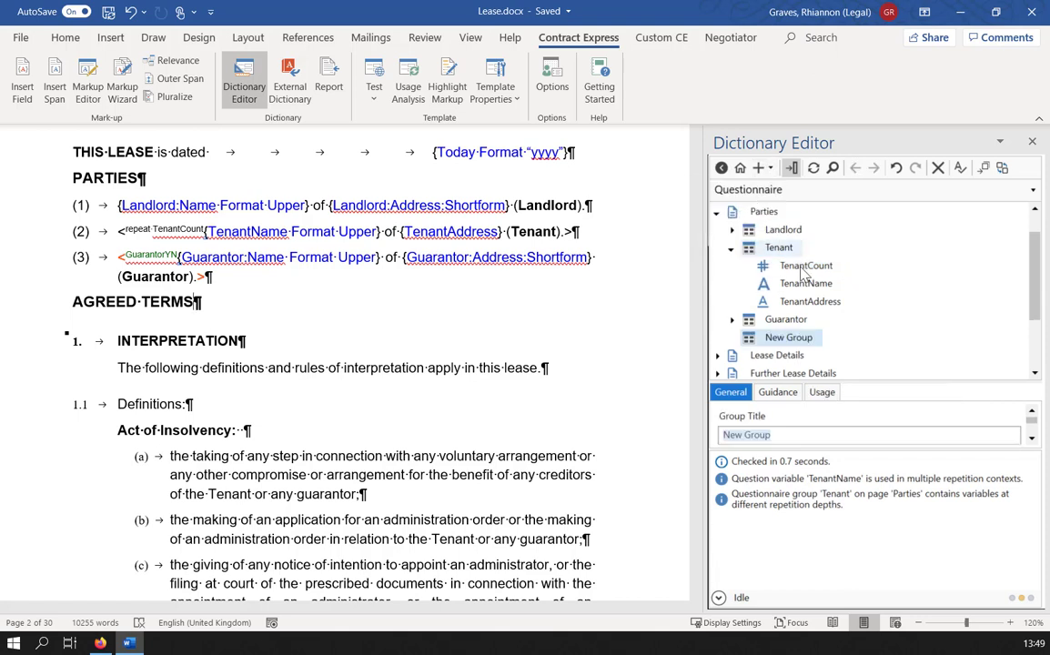
type("Tenant")
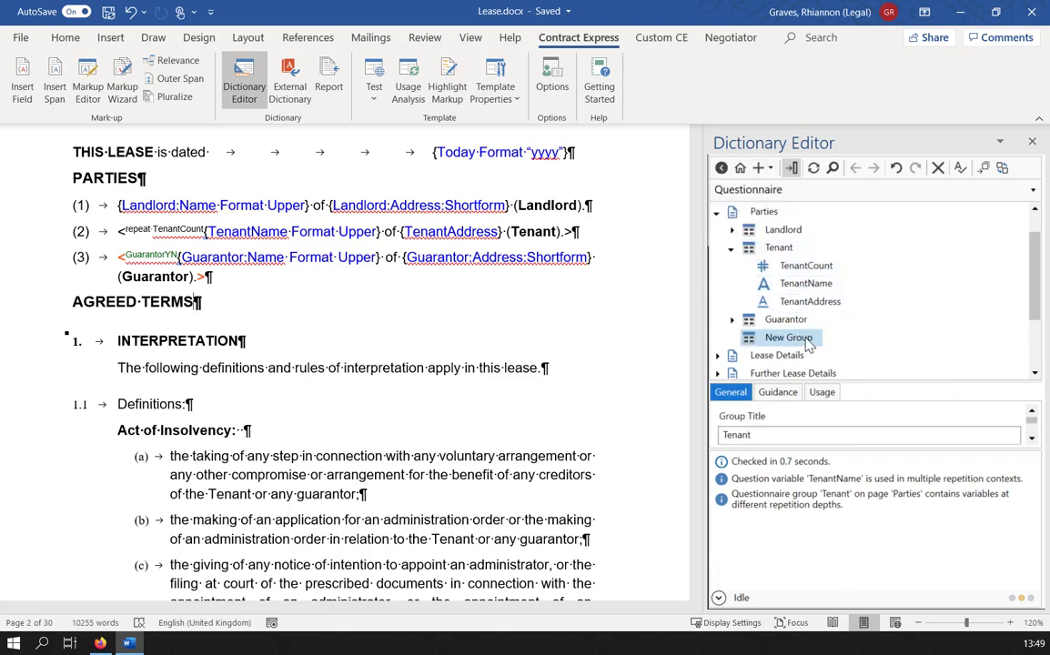
left_click_drag(784, 338, 793, 252)
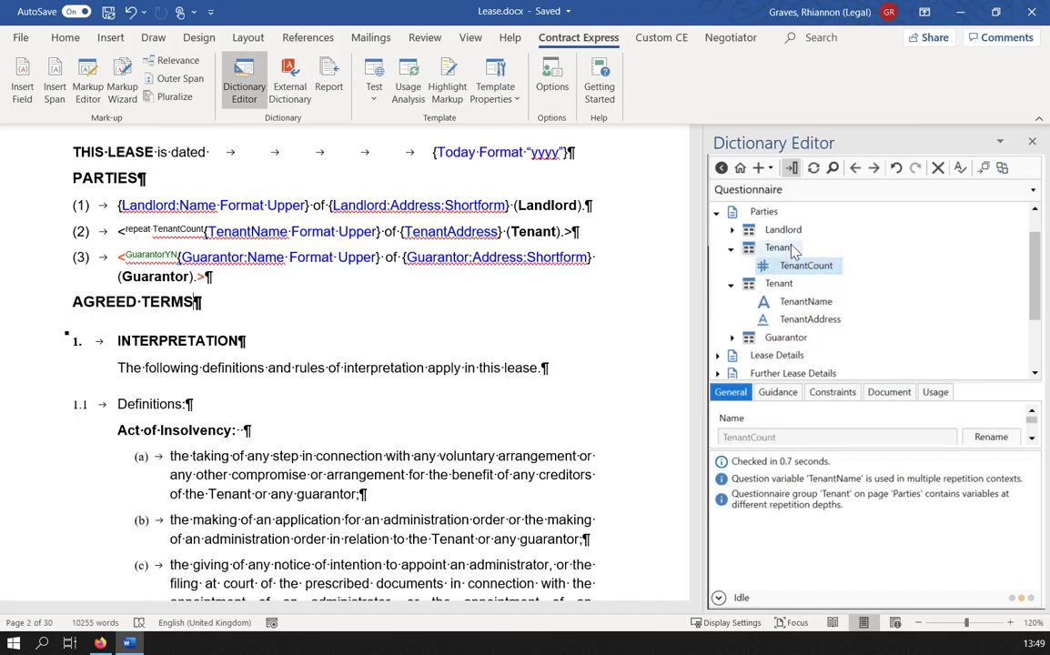
left_click(409, 95)
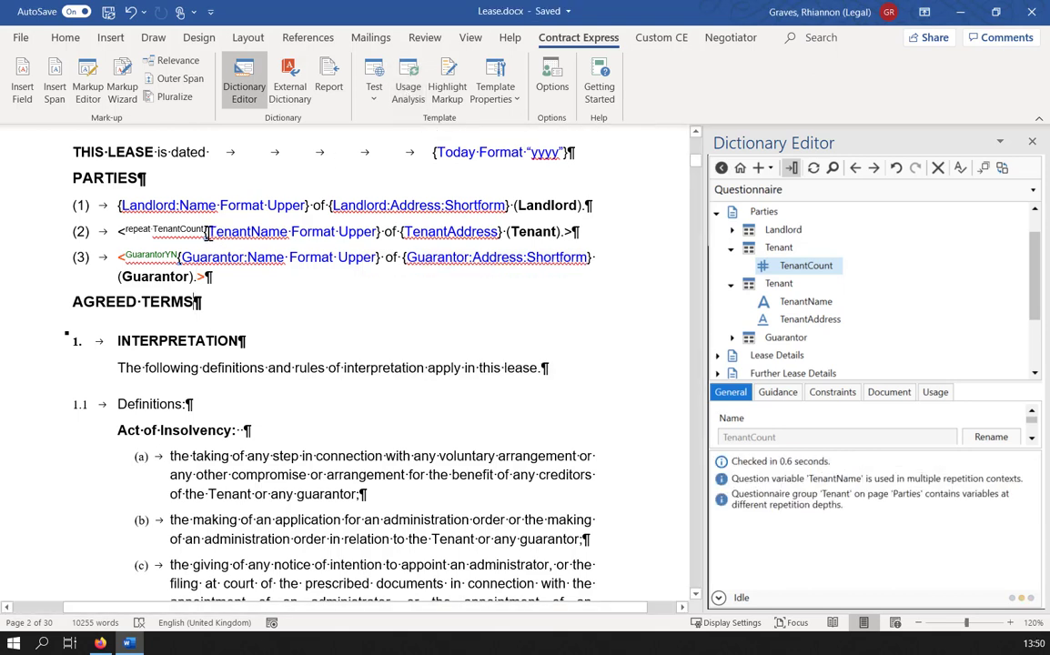
- Wrap the TenantName field on the lease's cover page in a span with the business rule "repeat TenantCount"
left_click_drag(208, 233, 373, 233)
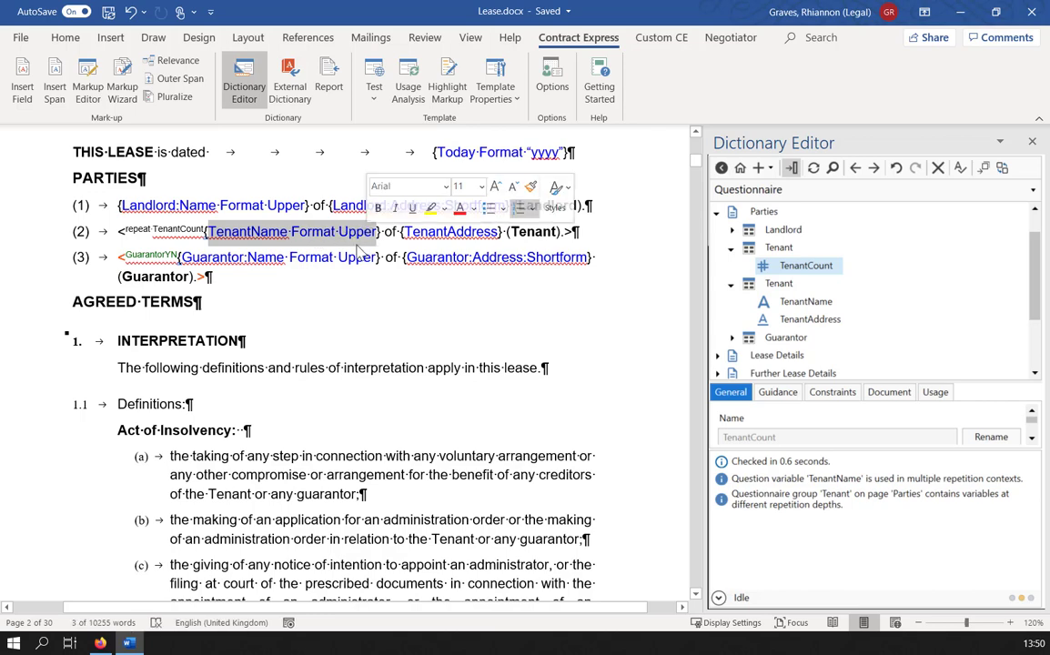
scroll(435, 355, "up", 10)
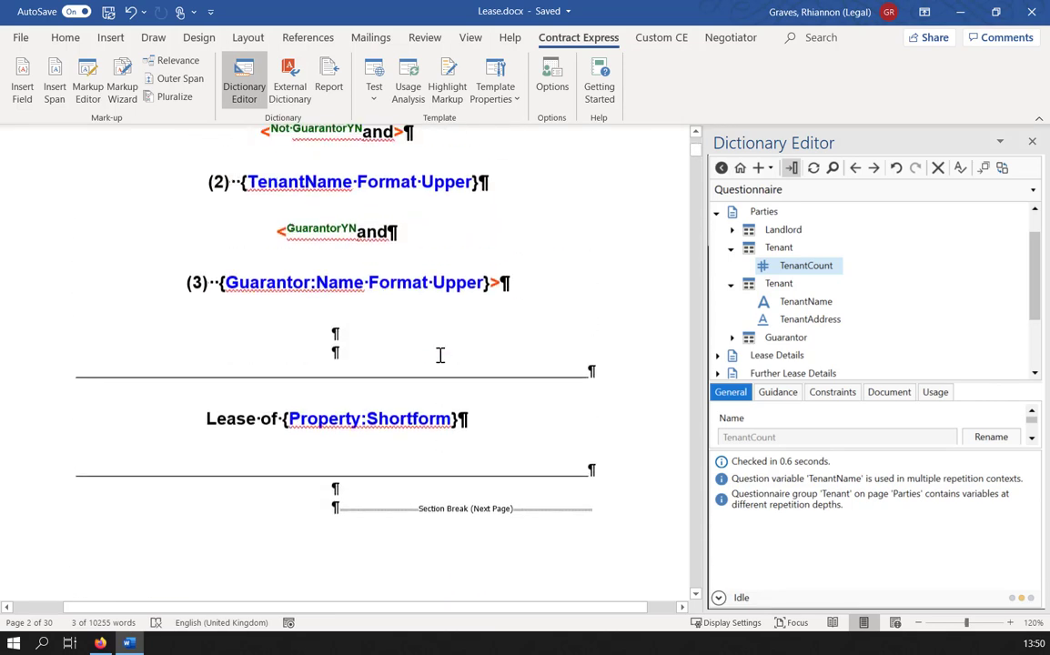
left_click_drag(235, 247, 486, 262)
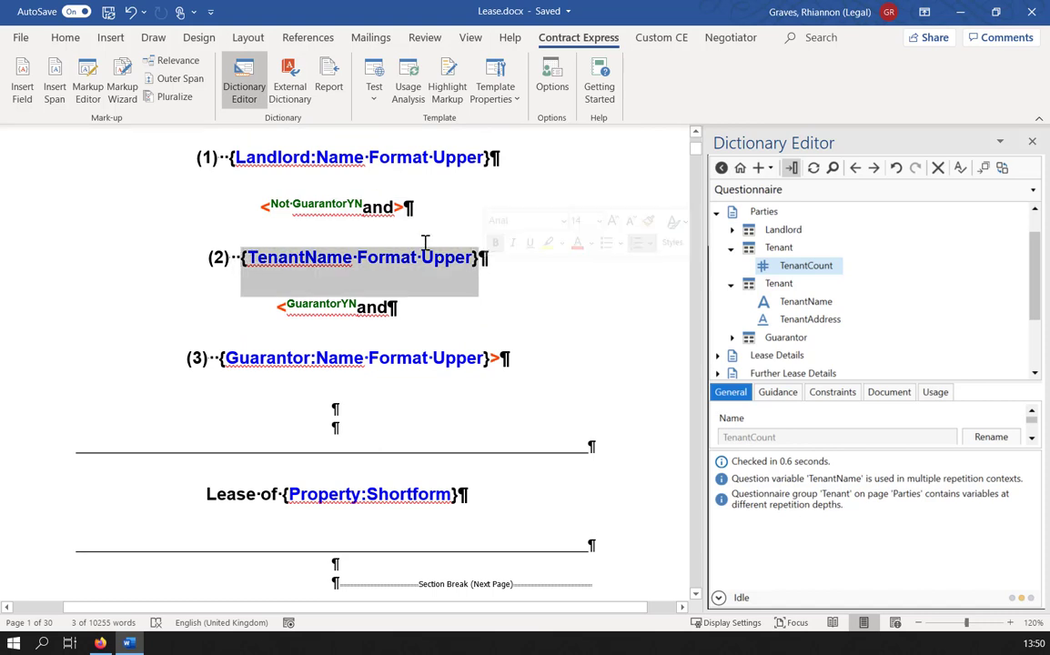
left_click(55, 91)
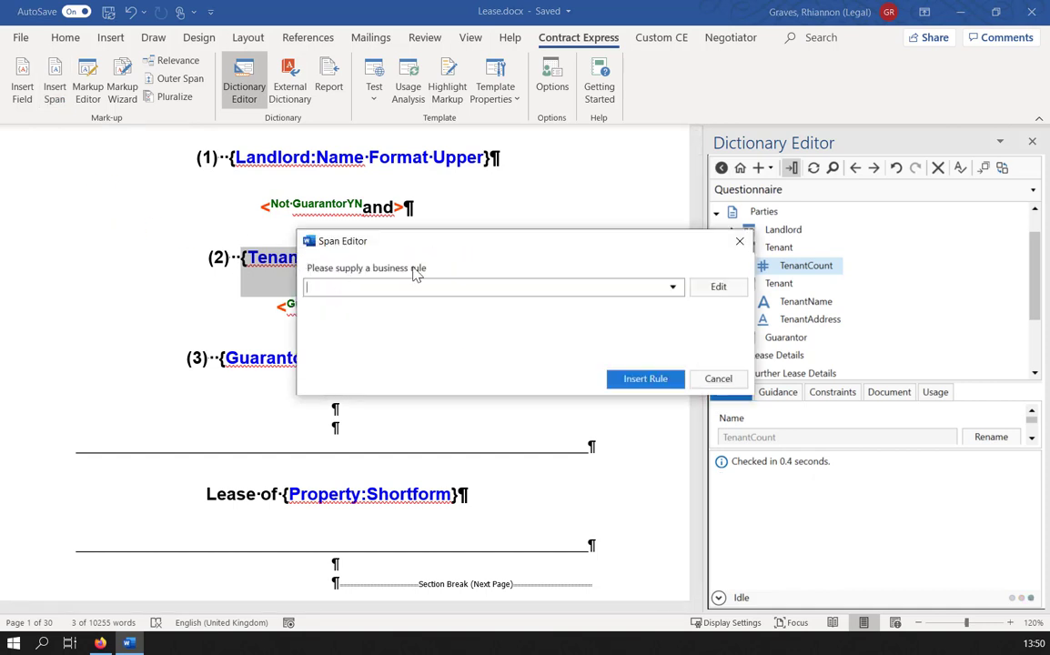
left_click(672, 289)
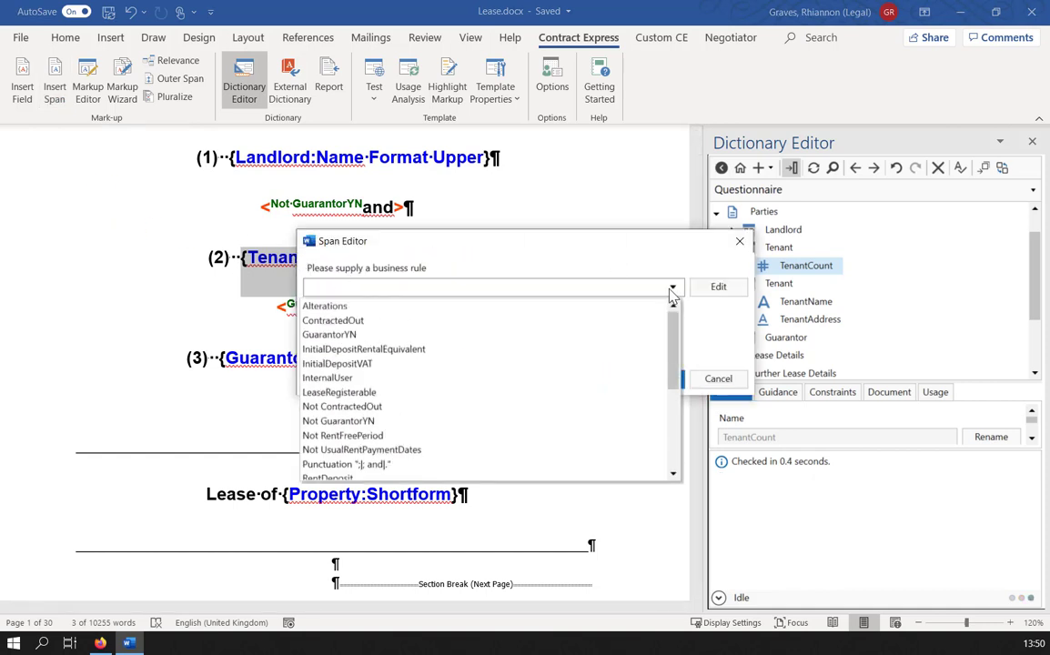
left_click(596, 280)
type("Re")
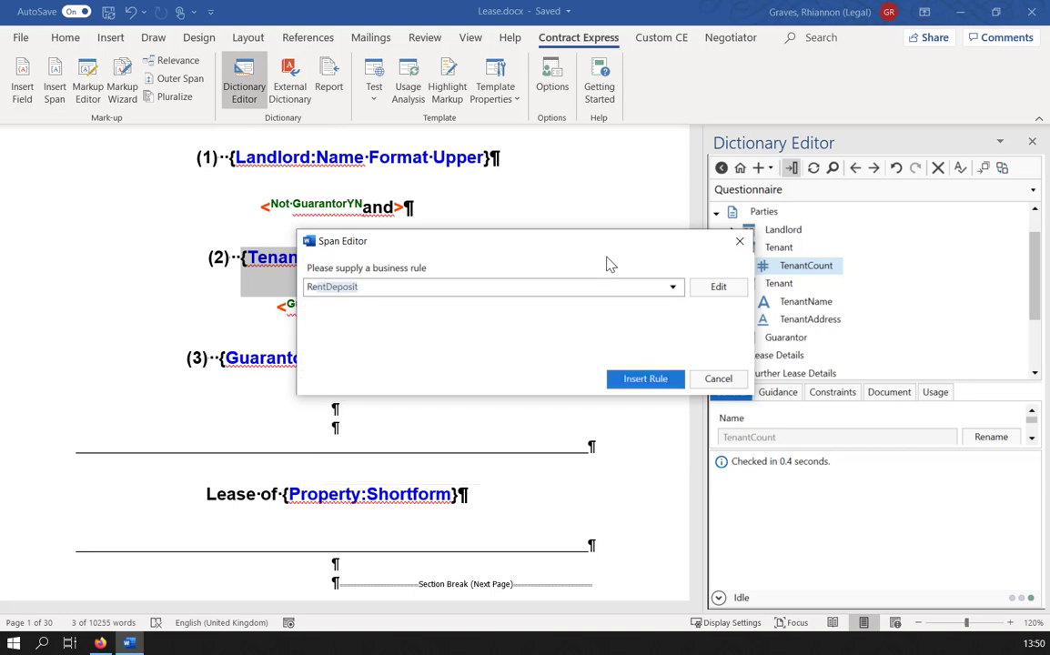
type("peat TenantCount")
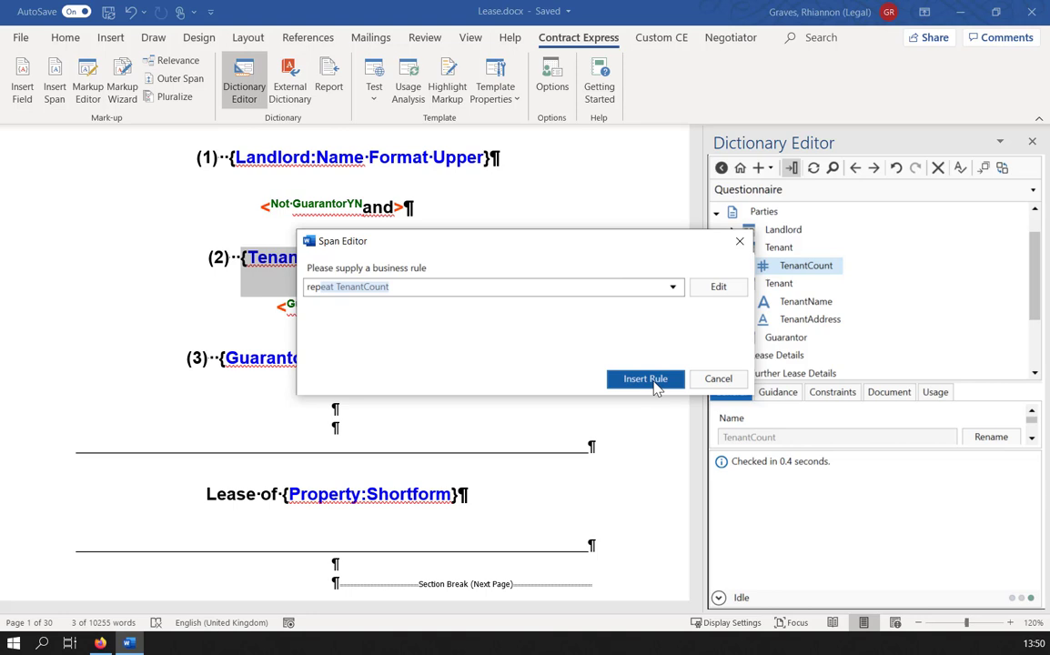
left_click(653, 384)
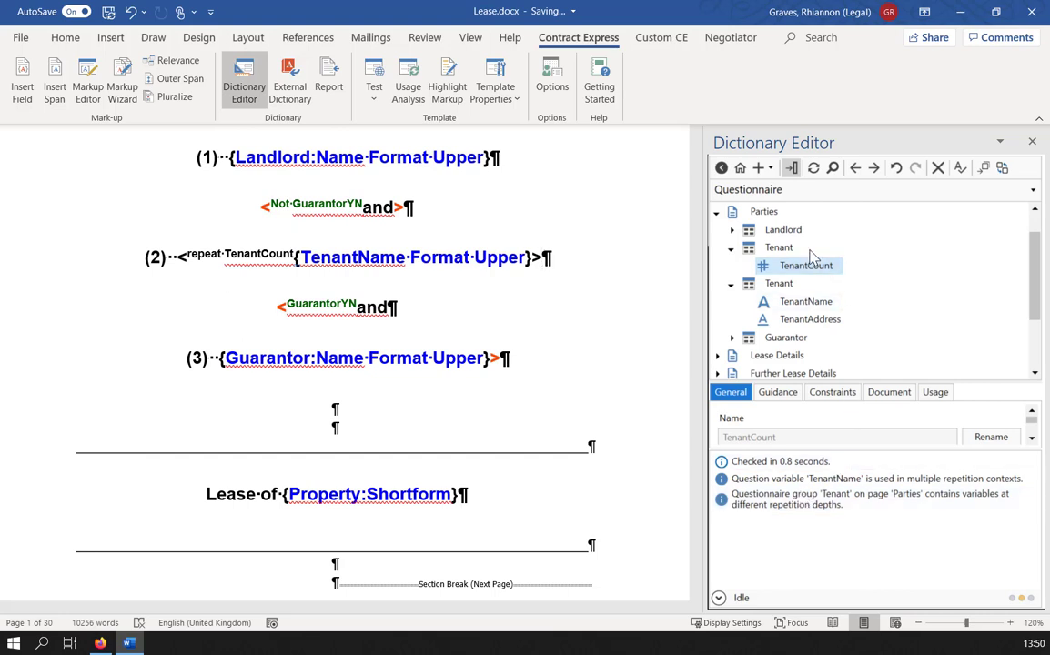
- Wrap the whole tenant signature table on the execution page in a span with the business rule "repeat TenantCount" and rerun Usage Analysis
left_click(812, 302)
left_click(871, 168)
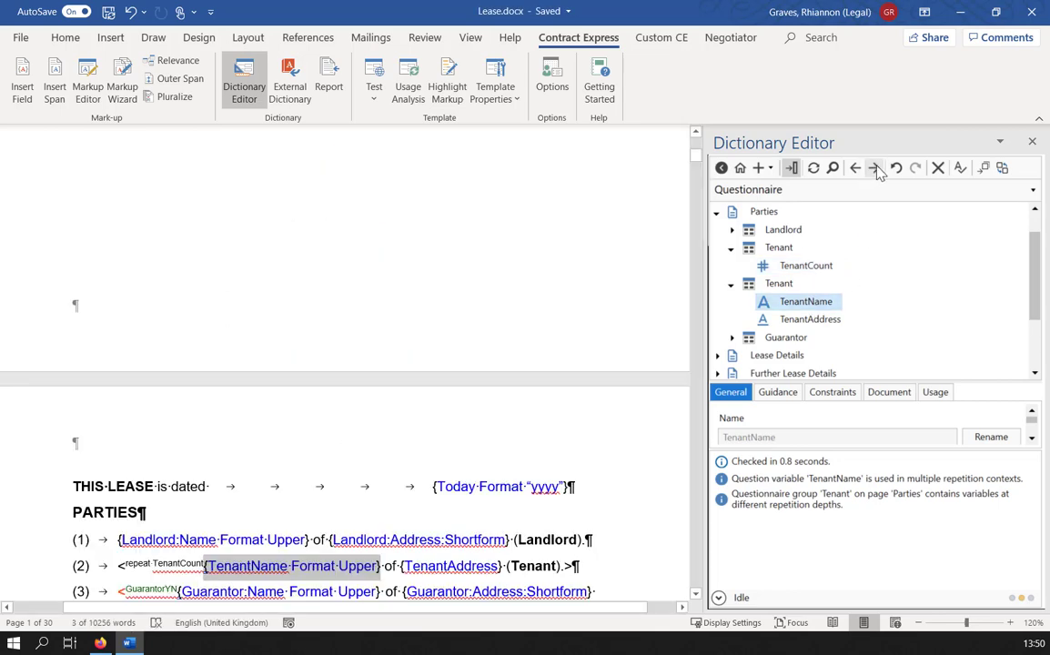
left_click(875, 169)
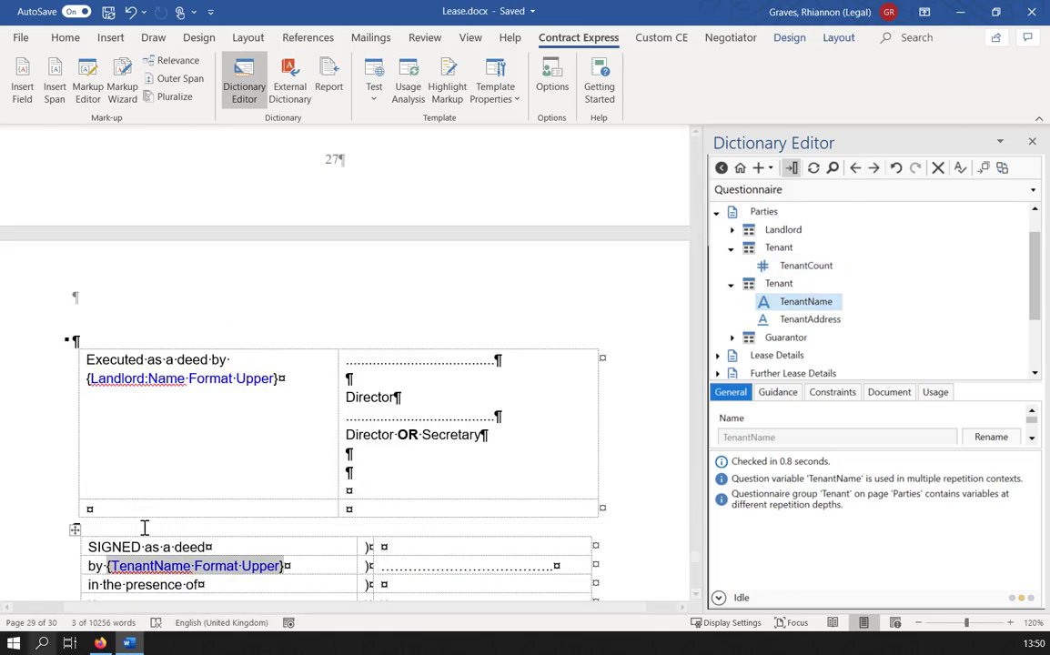
scroll(146, 529, "down", 1)
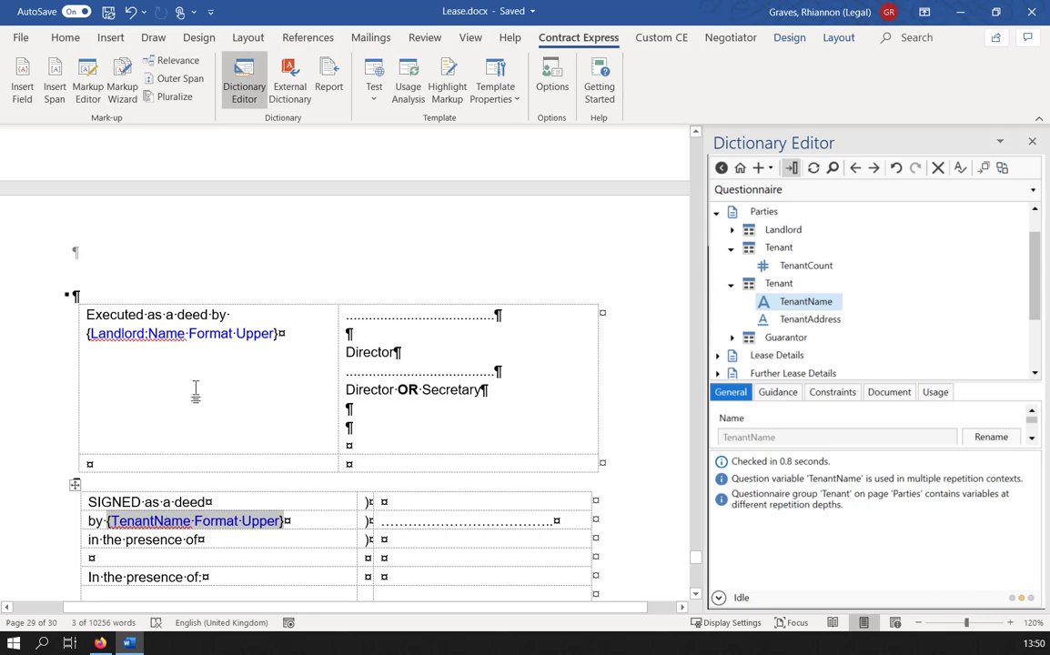
scroll(178, 359, "down", 3)
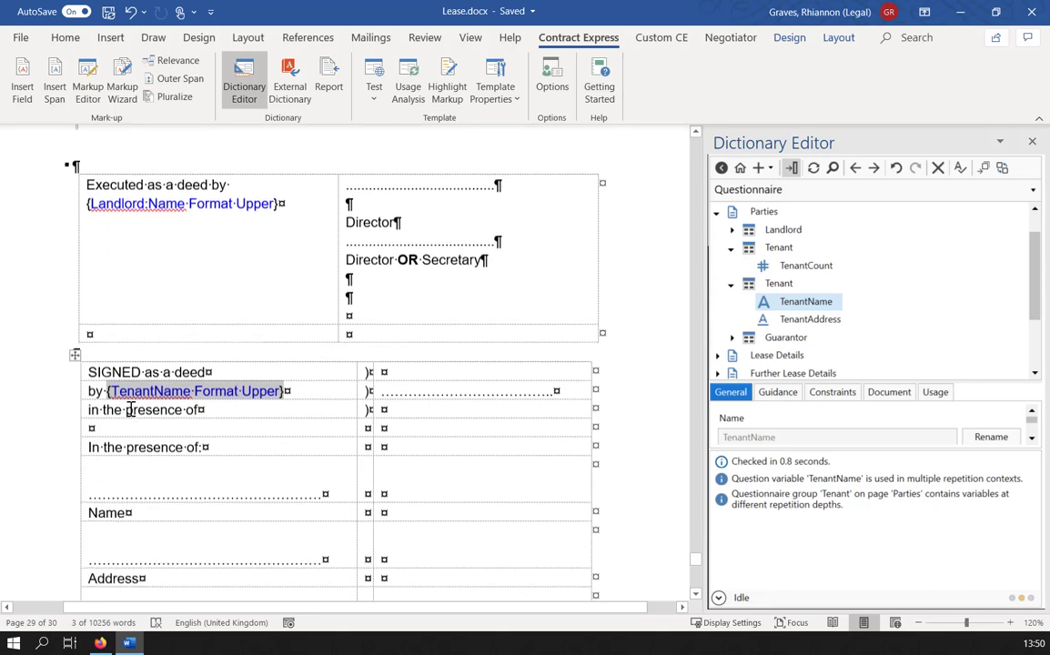
left_click(83, 367)
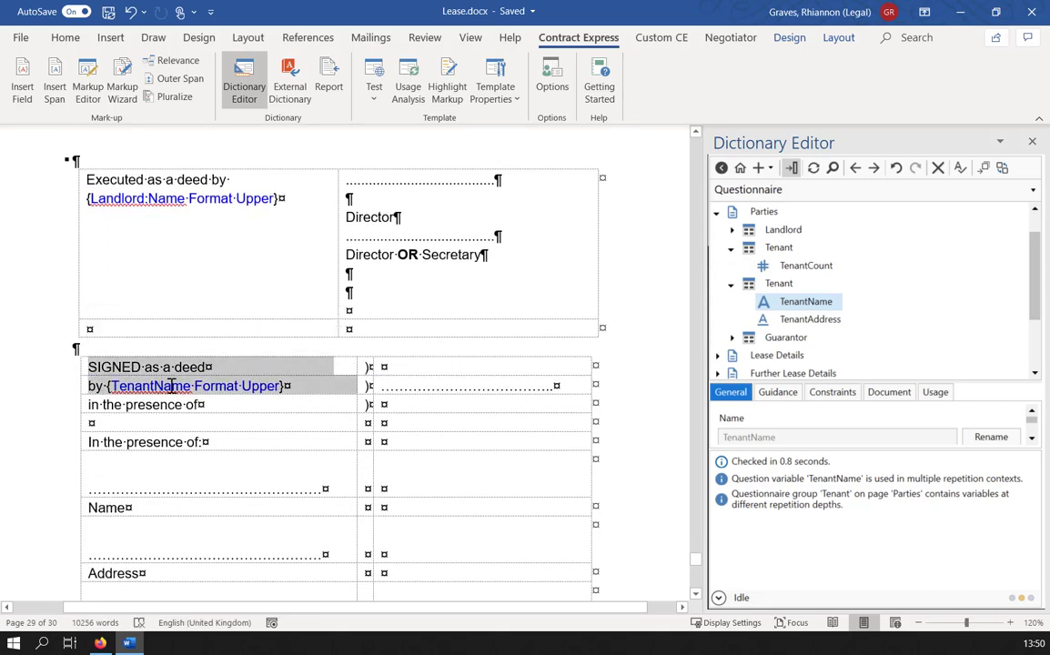
left_click_drag(83, 367, 525, 412)
left_click(51, 93)
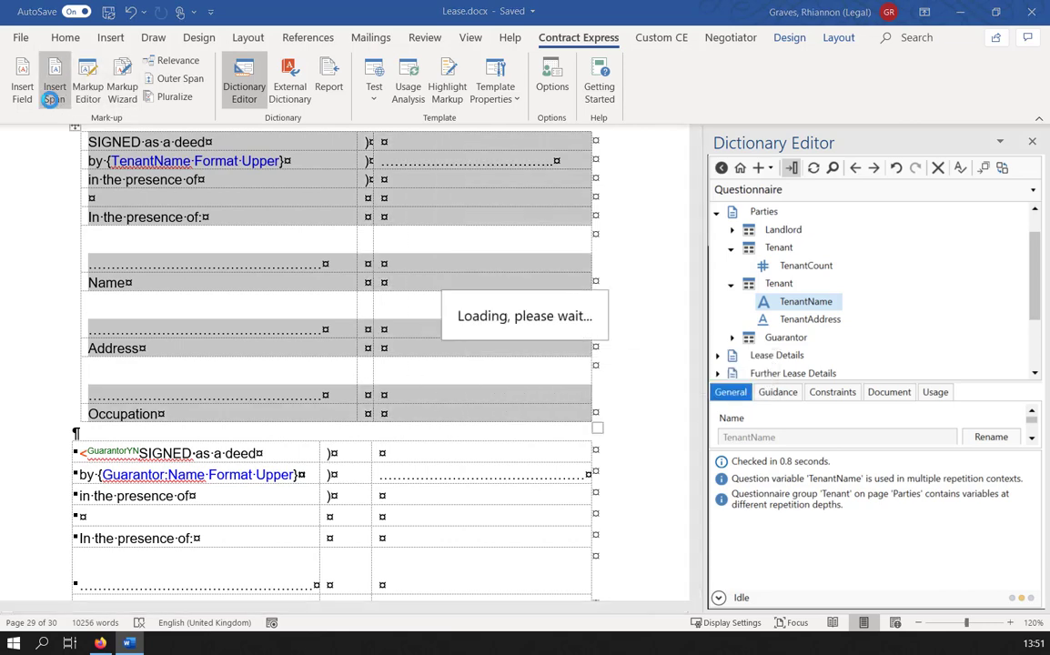
type("rep")
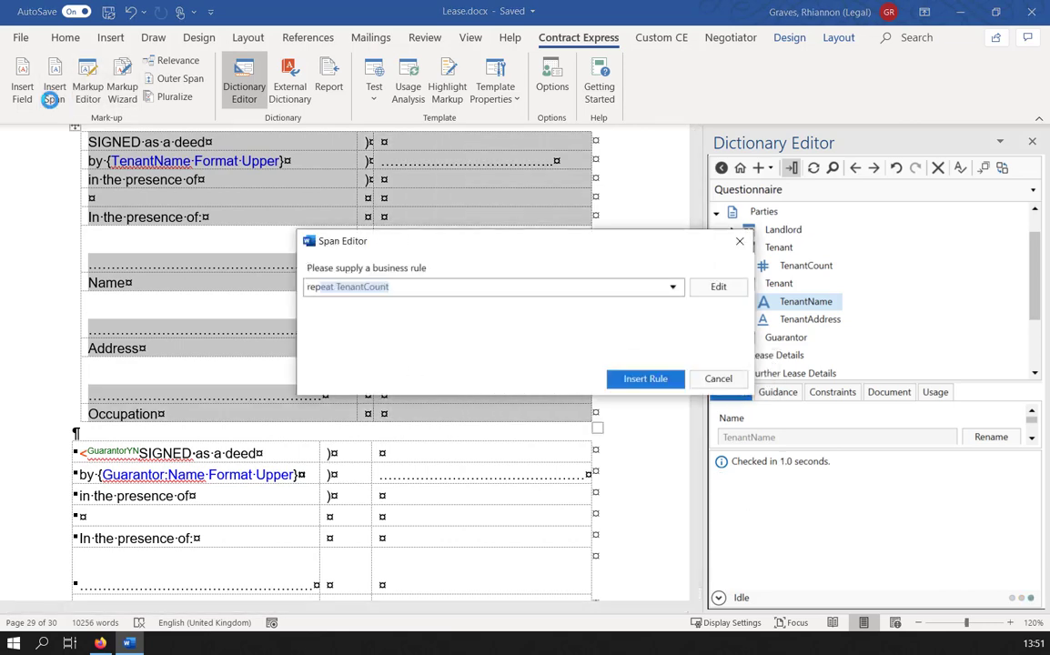
key("Return")
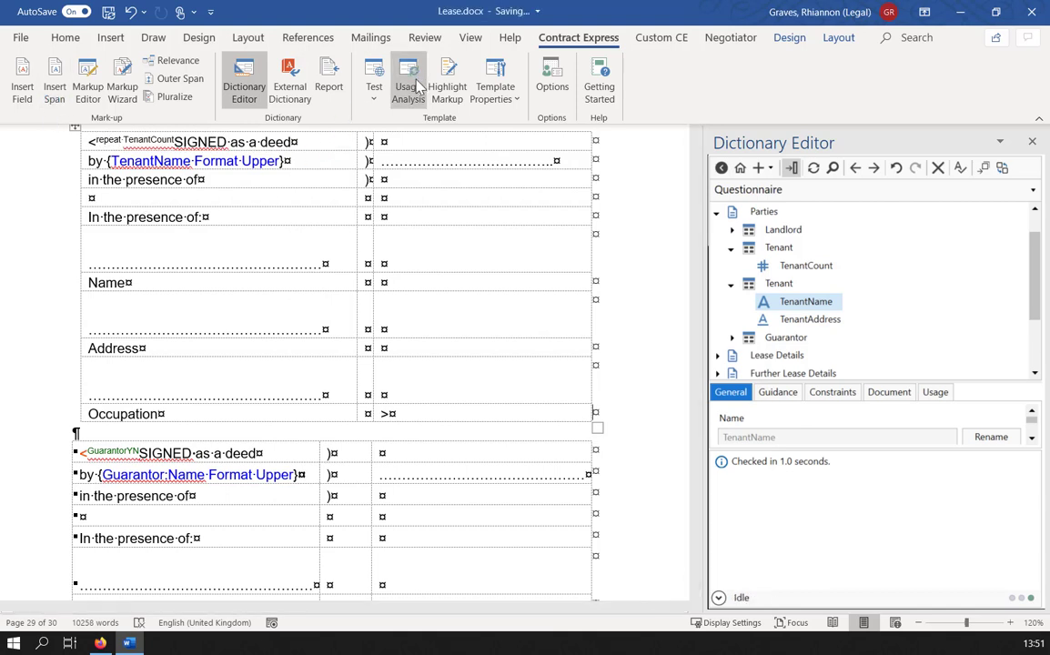
left_click(411, 90)
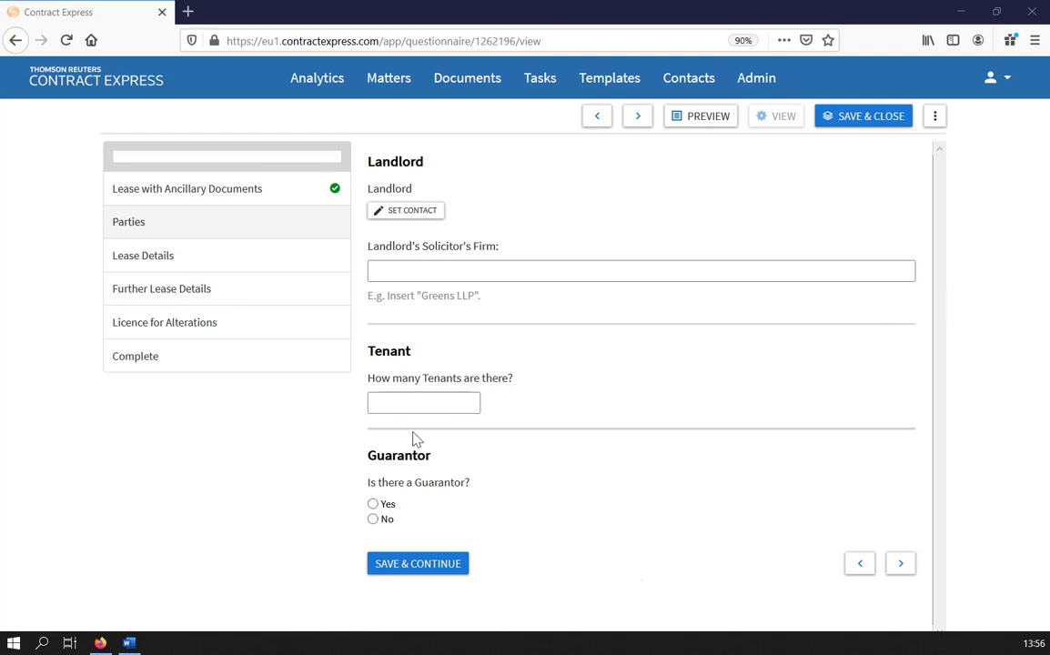
- In the Contract Express web questionnaire, enter 1 as the number of tenants and examine the tenant questions
left_click(473, 395)
type("1")
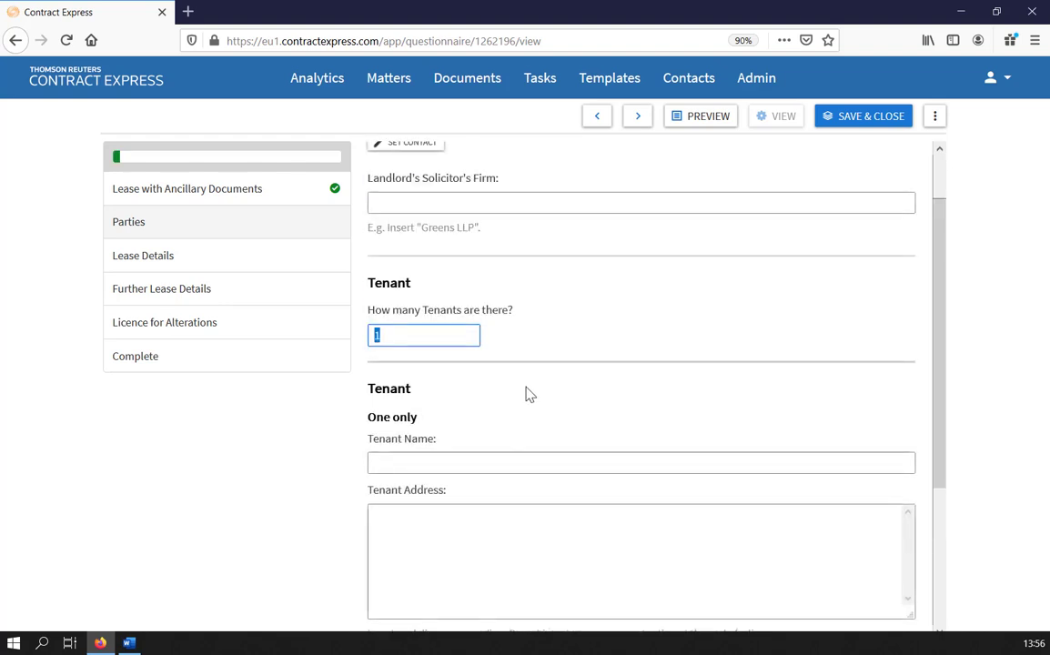
scroll(531, 393, "down", 2)
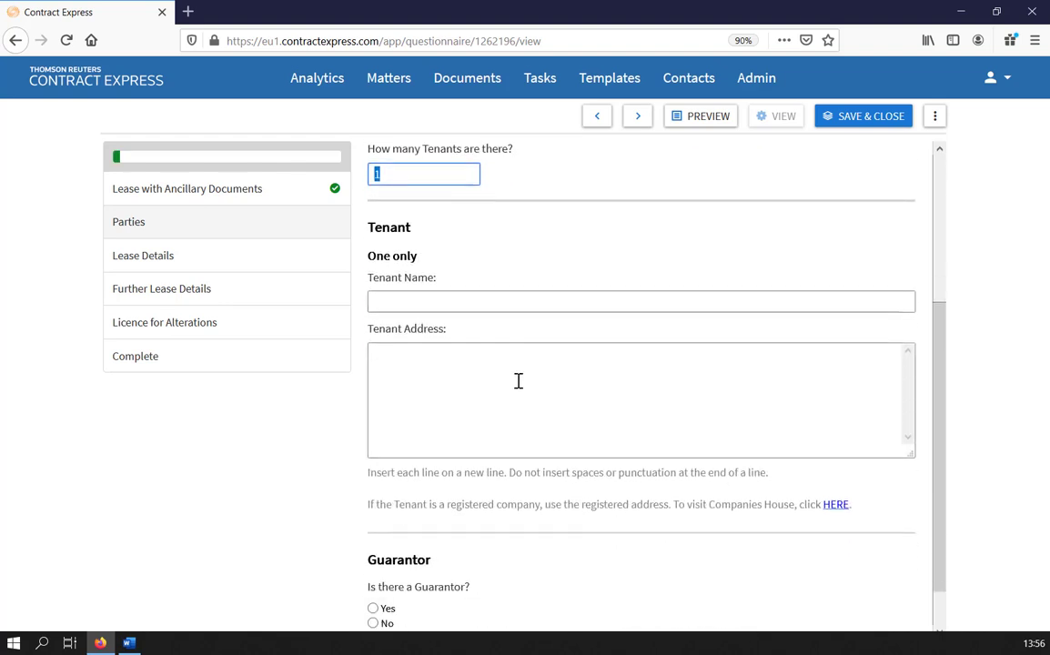
- Change the number of tenants to 3 and examine the repeated name and address questions for each tenant
left_click(427, 157)
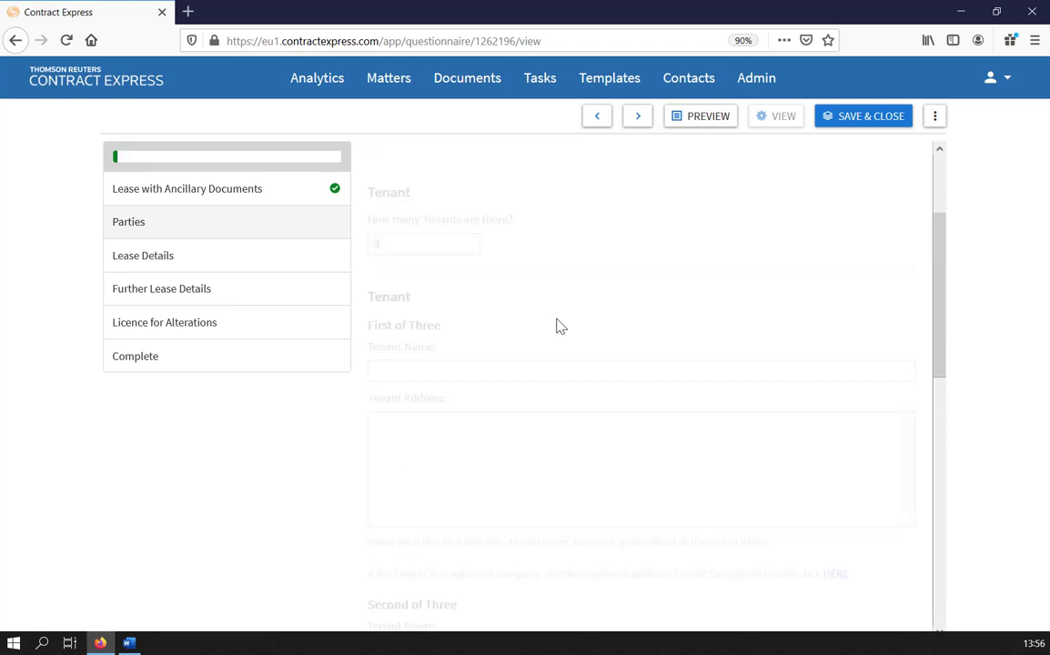
scroll(428, 325, "down", 3)
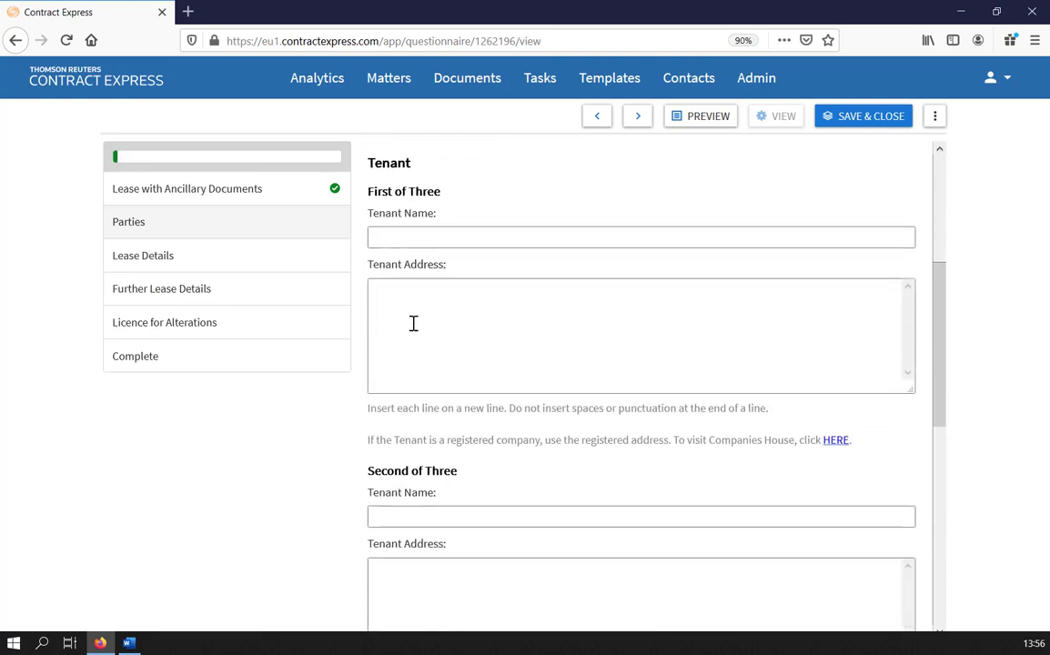
scroll(562, 403, "down", 3)
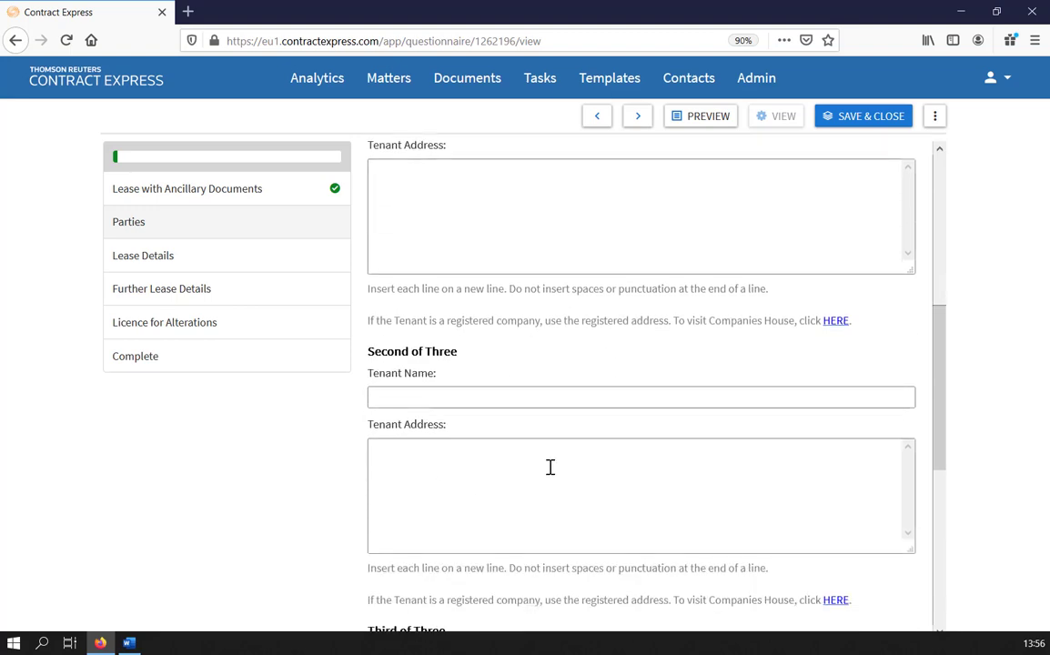
scroll(591, 426, "down", 5)
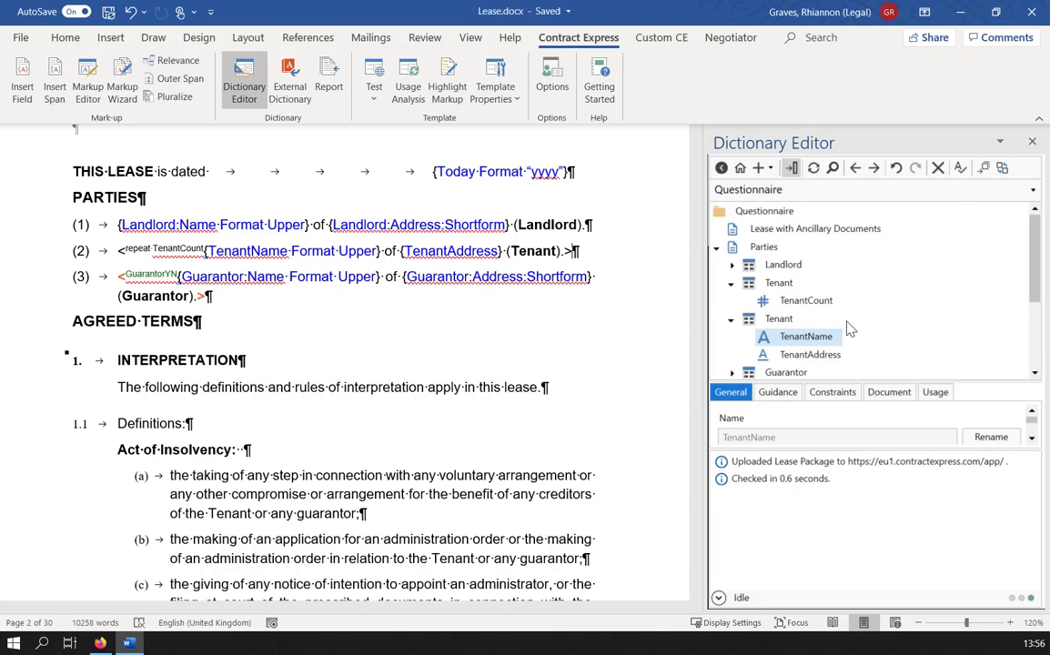
- Back in the Word template, set the presentation of the TenantCount variable to Calculated From Repeat
left_click(821, 301)
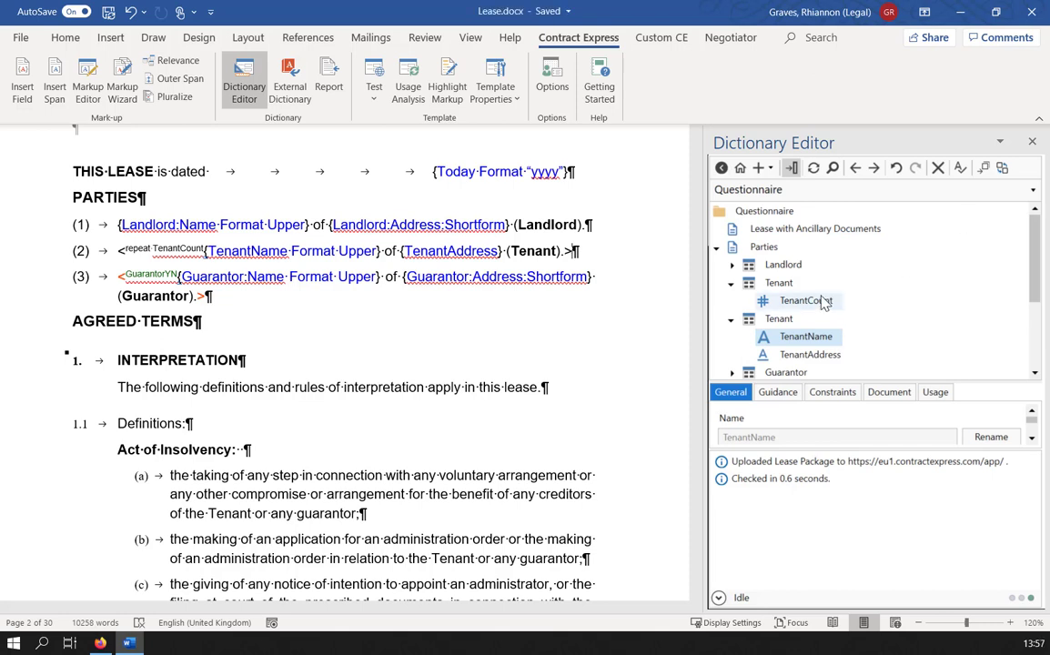
double_click(824, 303)
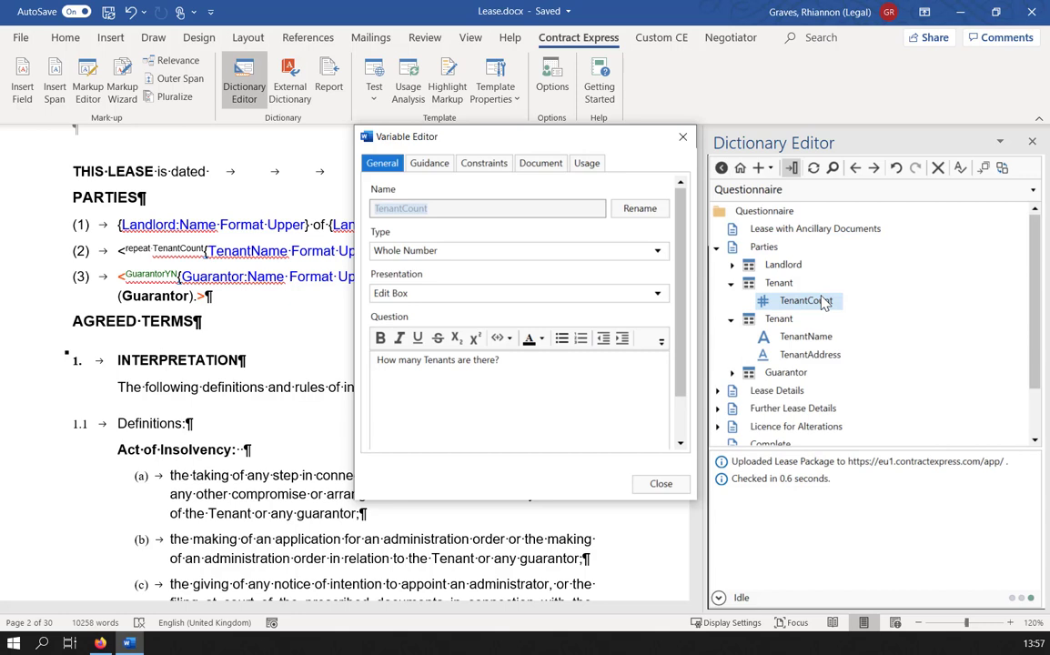
left_click(489, 300)
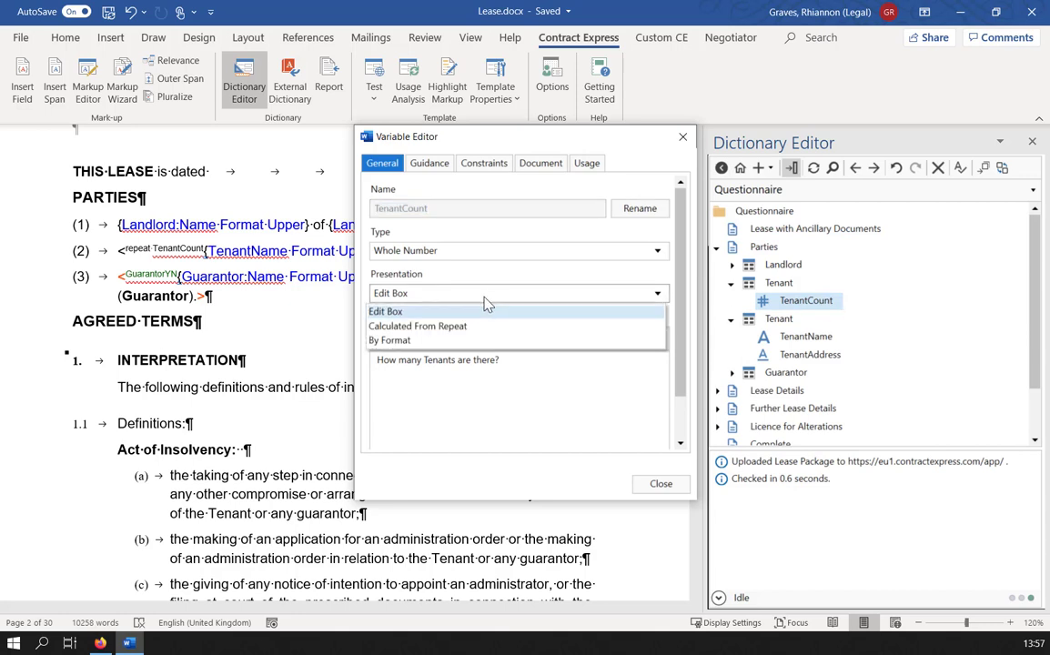
left_click(450, 325)
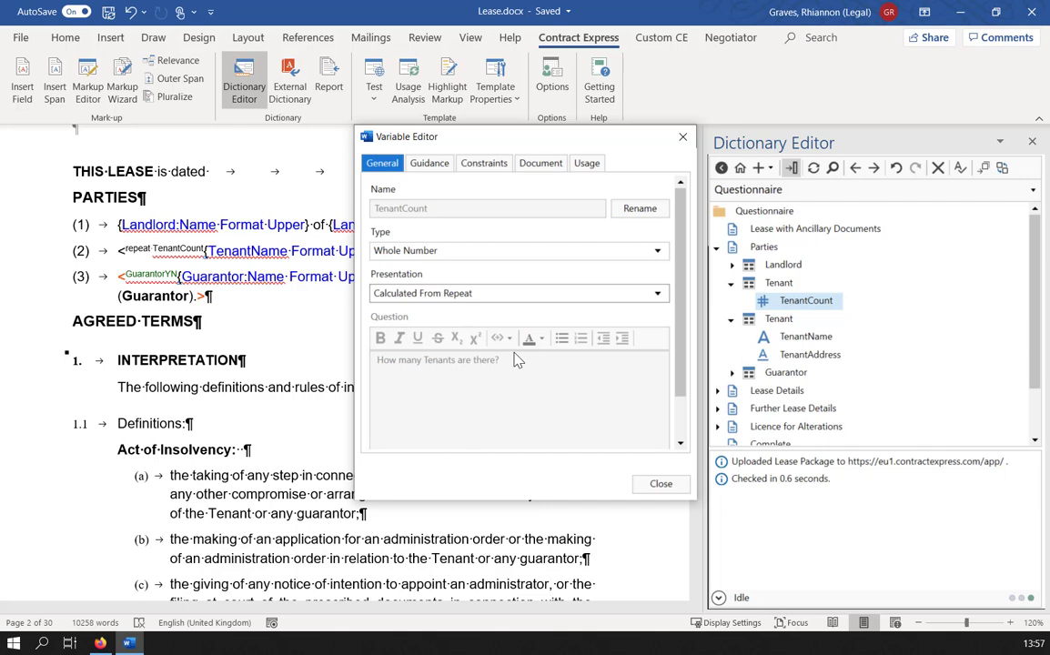
left_click(678, 486)
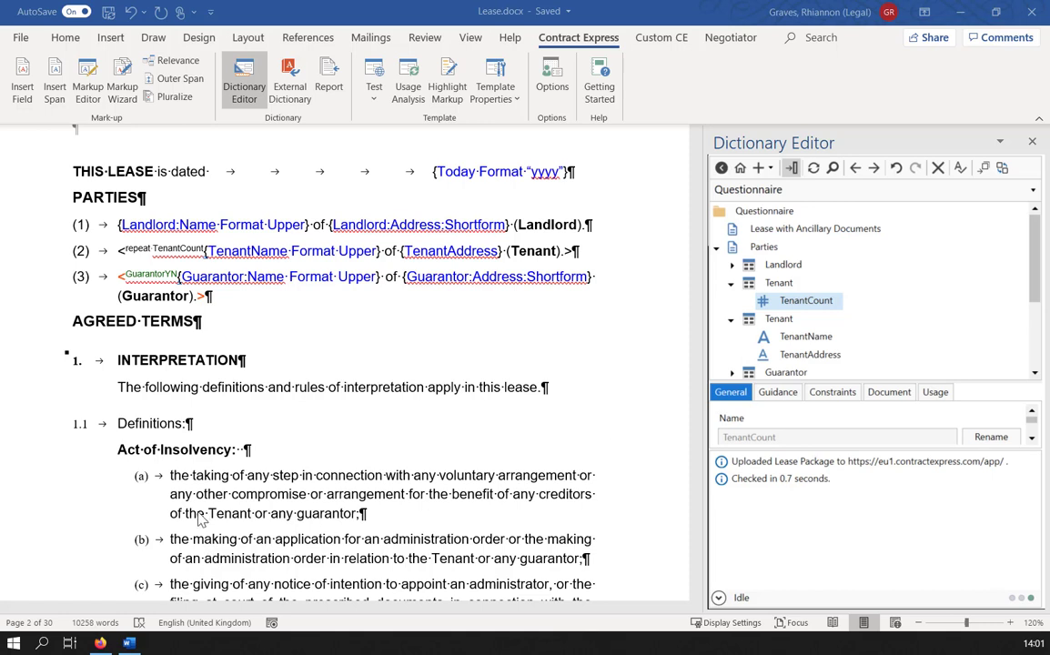
- After "Tenant" in paragraph (a) of Act of Insolvency, insert a span containing "s" with the business rule "TenantCount ismorethan 1"
left_click_drag(184, 514, 247, 517)
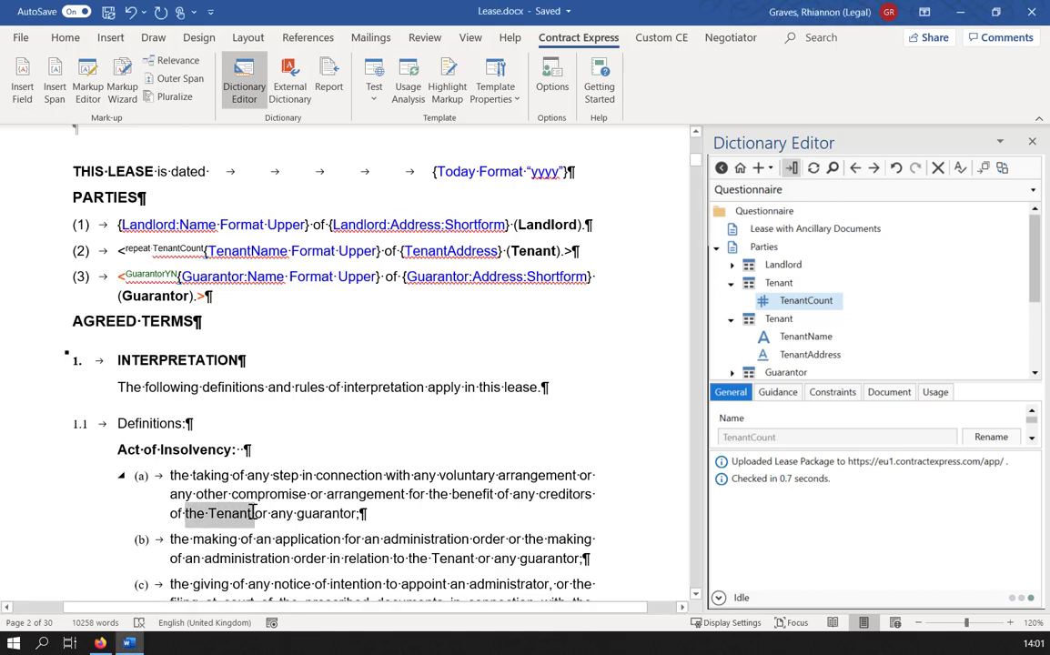
left_click(255, 519)
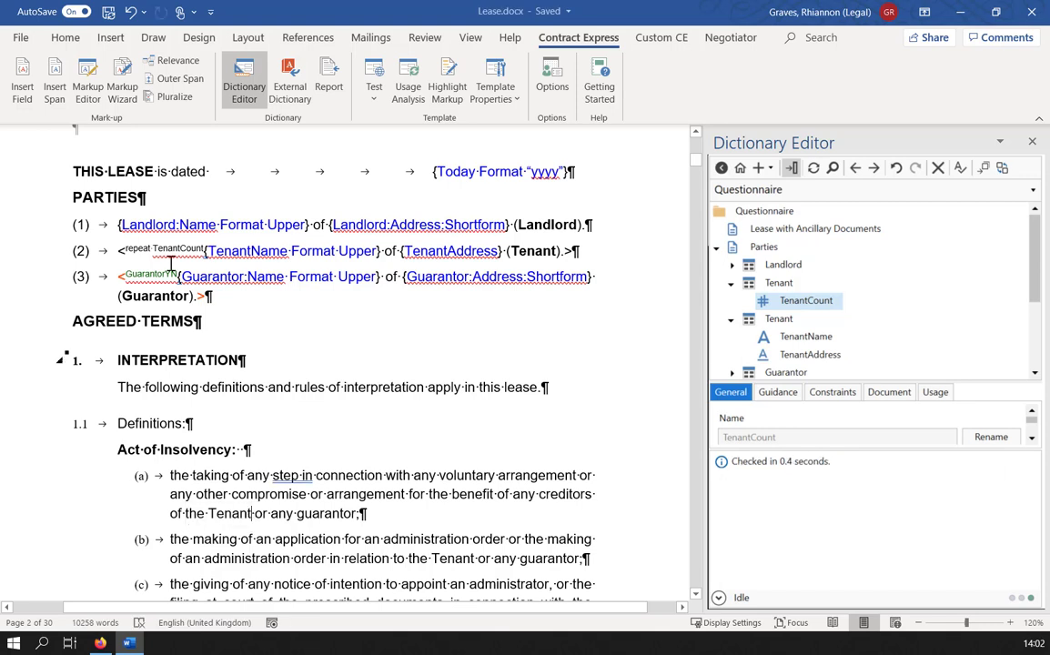
left_click(56, 92)
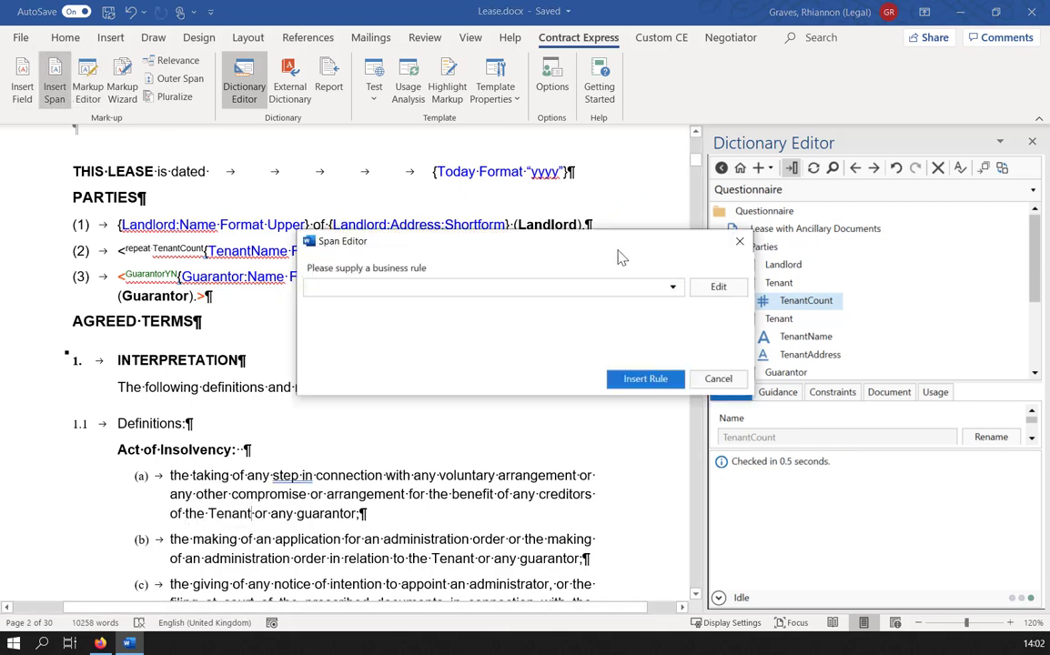
left_click(717, 286)
type("tenantc")
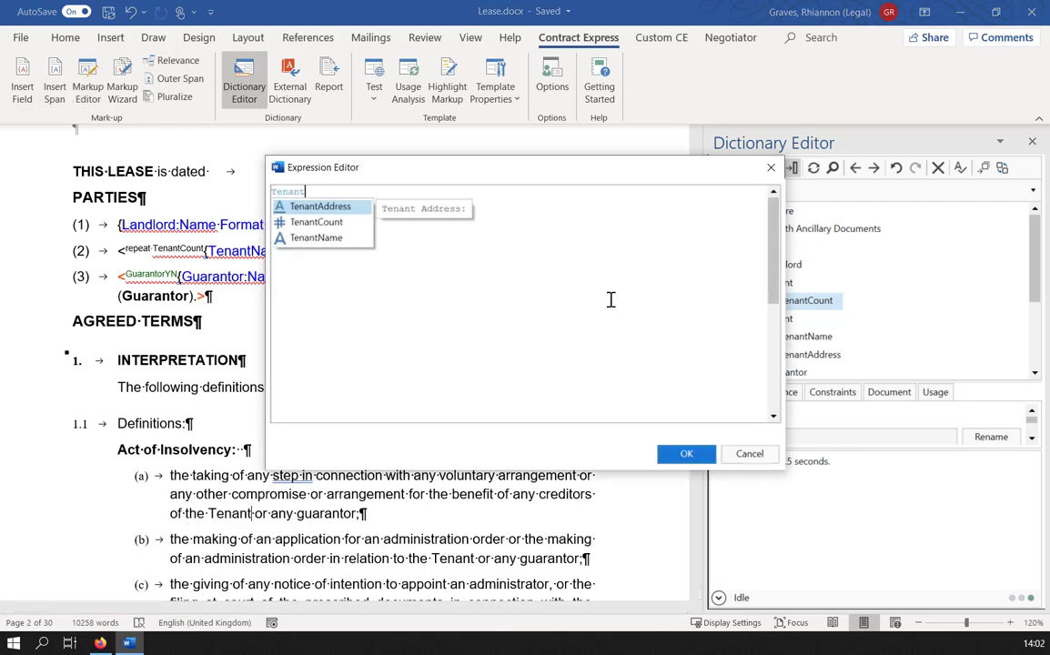
key("Tab")
type("ismor")
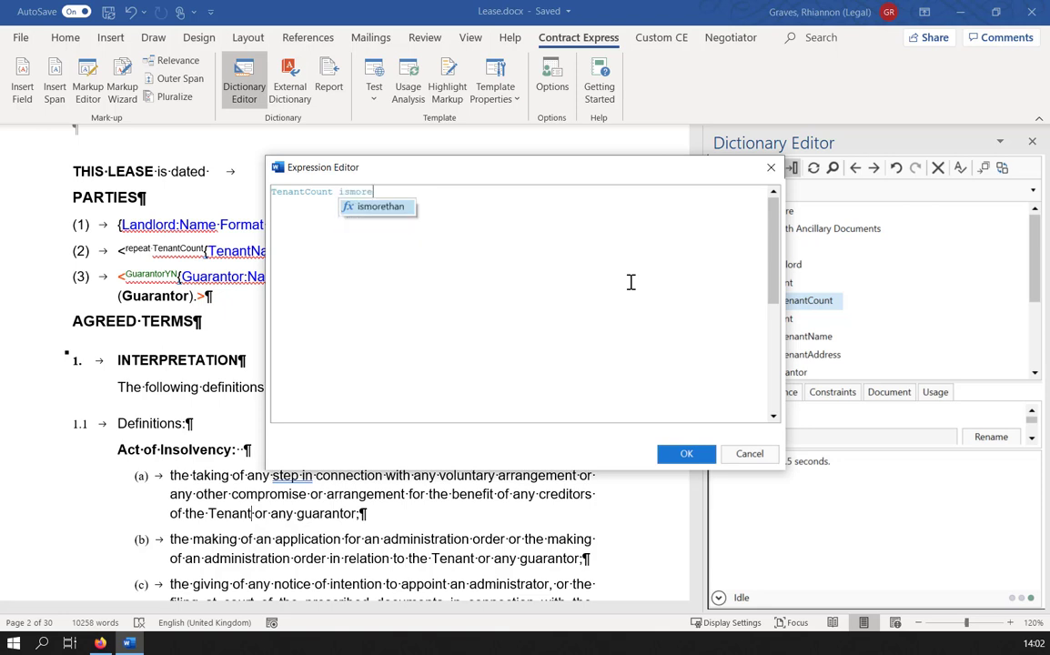
key("Tab")
type("1")
left_click(687, 452)
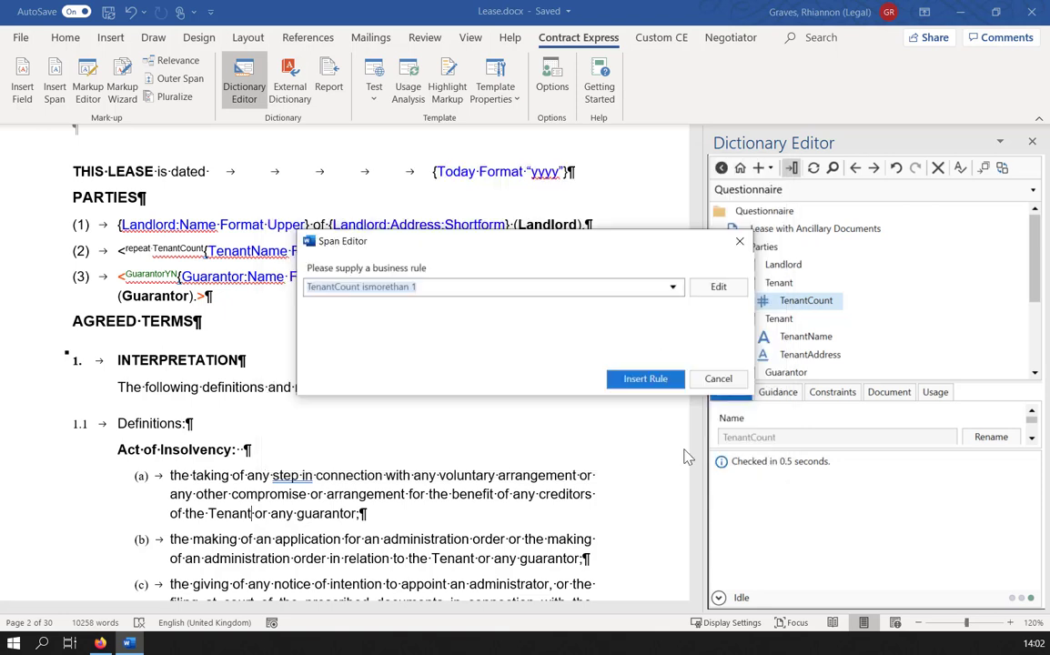
left_click(676, 383)
type("smorethan 1s>")
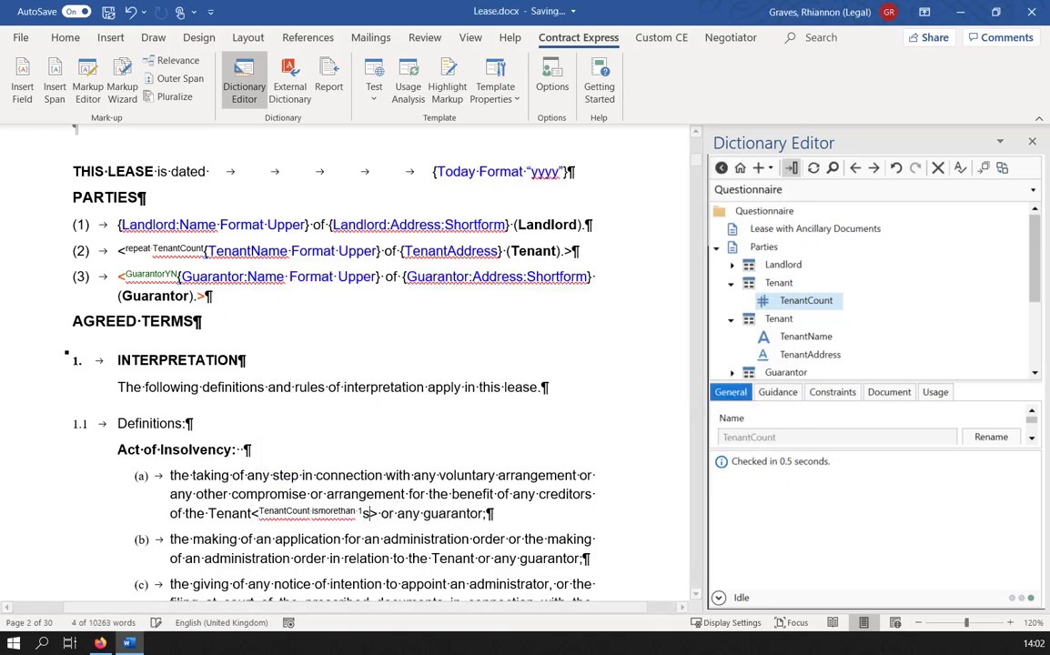